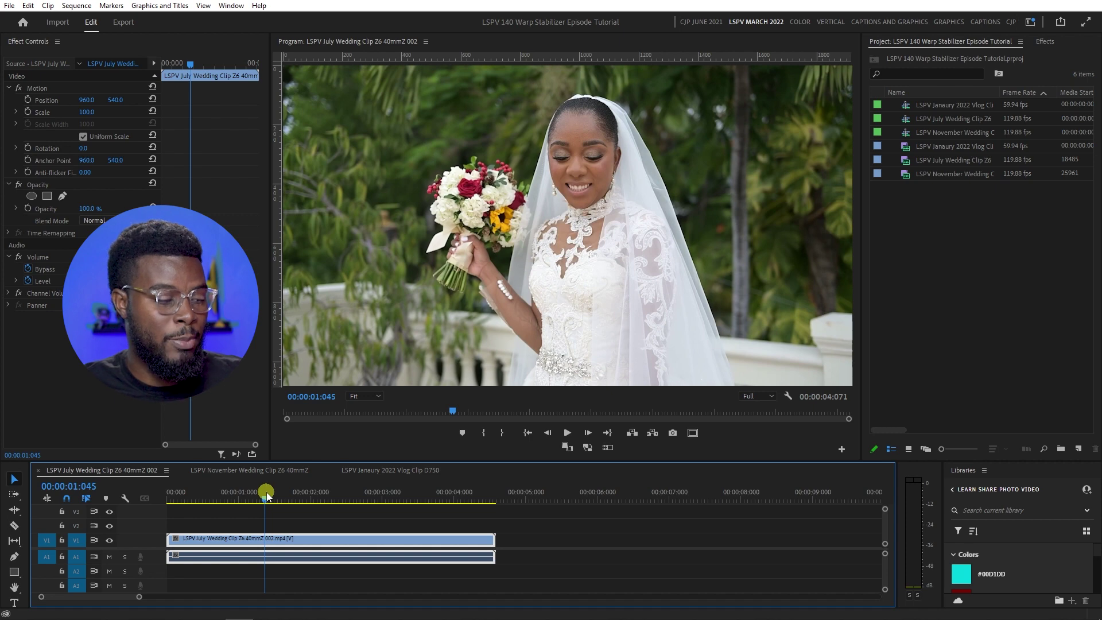
Preview the July wedding clip twice, returning to its first frame each time.
left_click(168, 497)
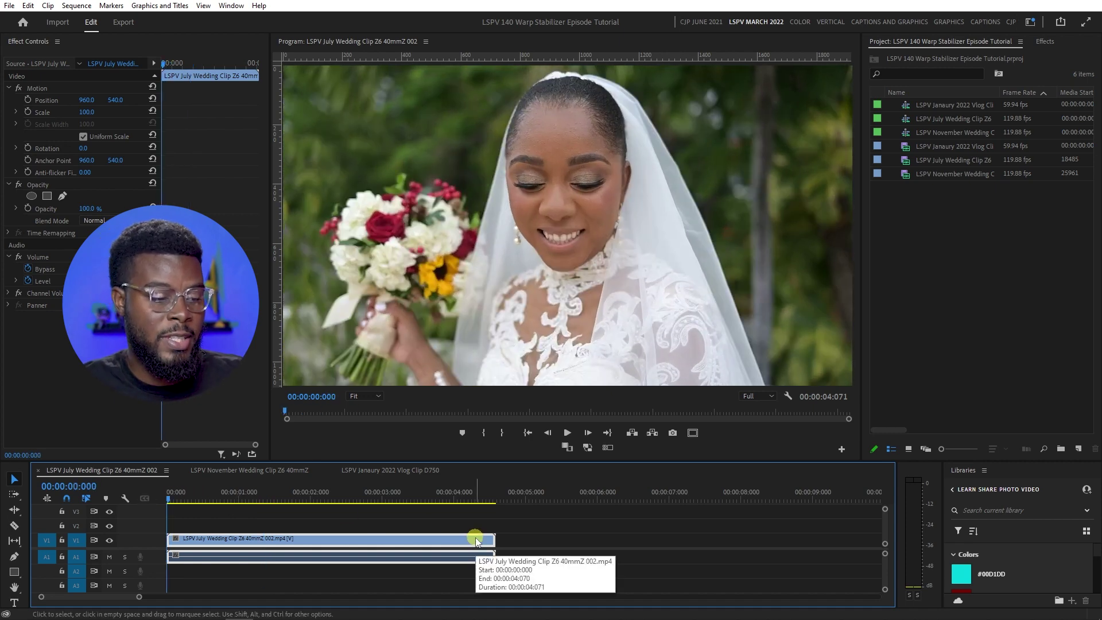
key("space")
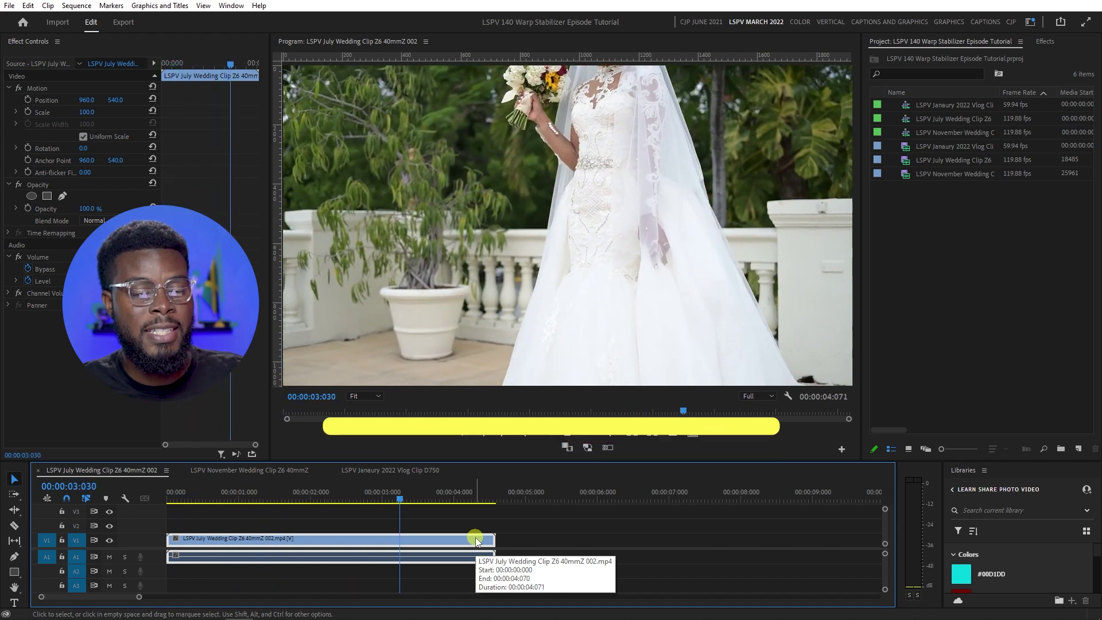
left_click_drag(357, 504, 125, 501)
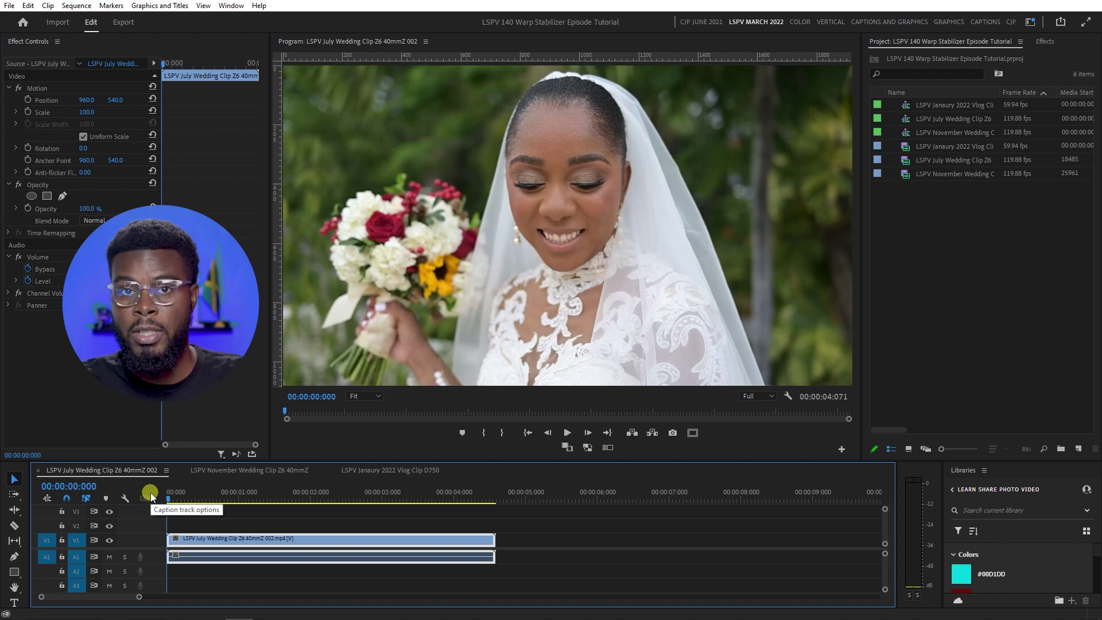
key("space")
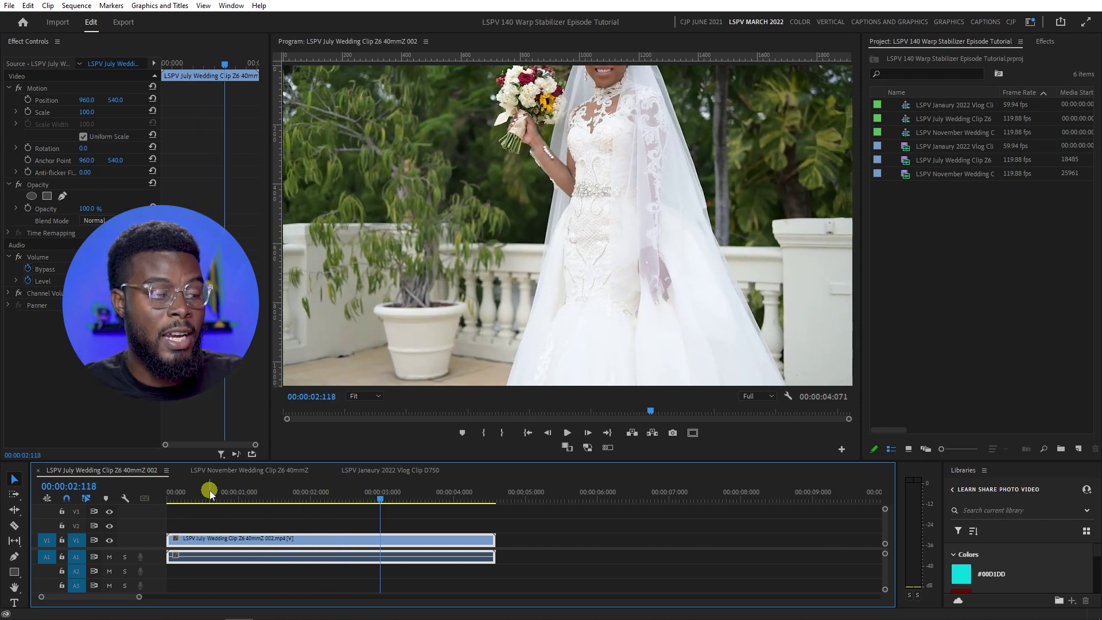
left_click_drag(207, 493, 130, 488)
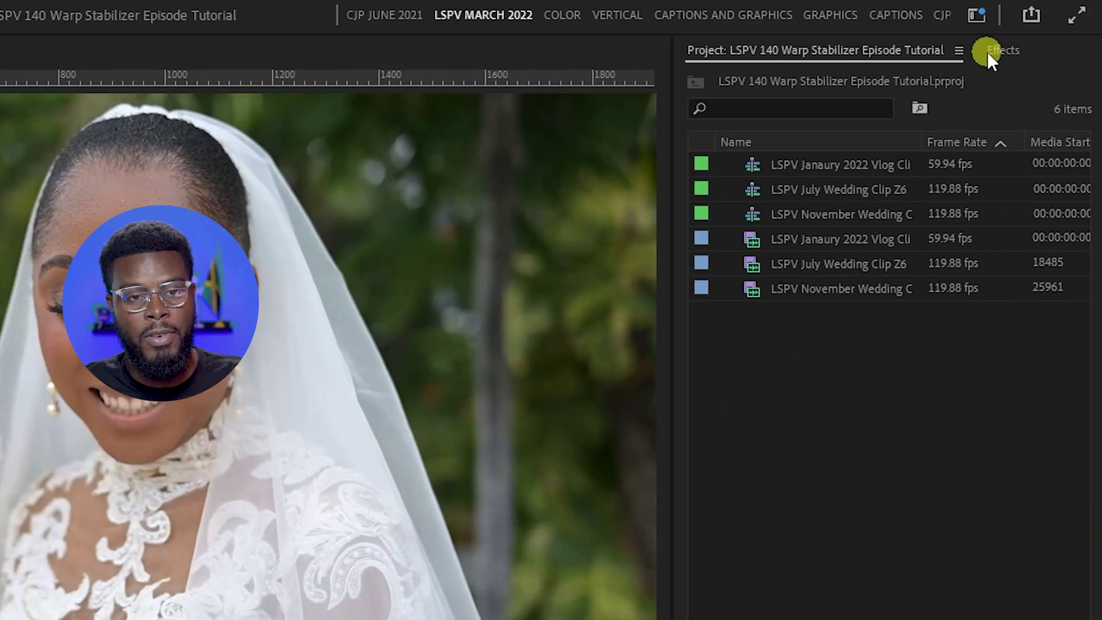
Search the Effects for 'warp', drop Warp Stabilizer onto the July wedding clip, and play the result.
left_click(1037, 41)
left_click(809, 71)
type("warp")
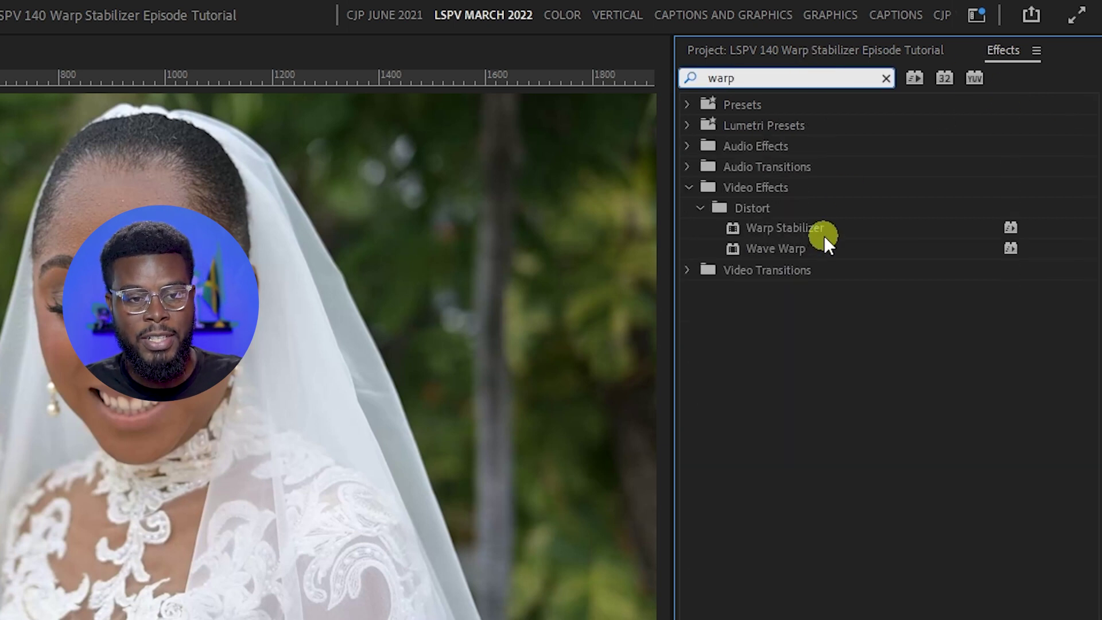
left_click_drag(821, 228, 0, 619)
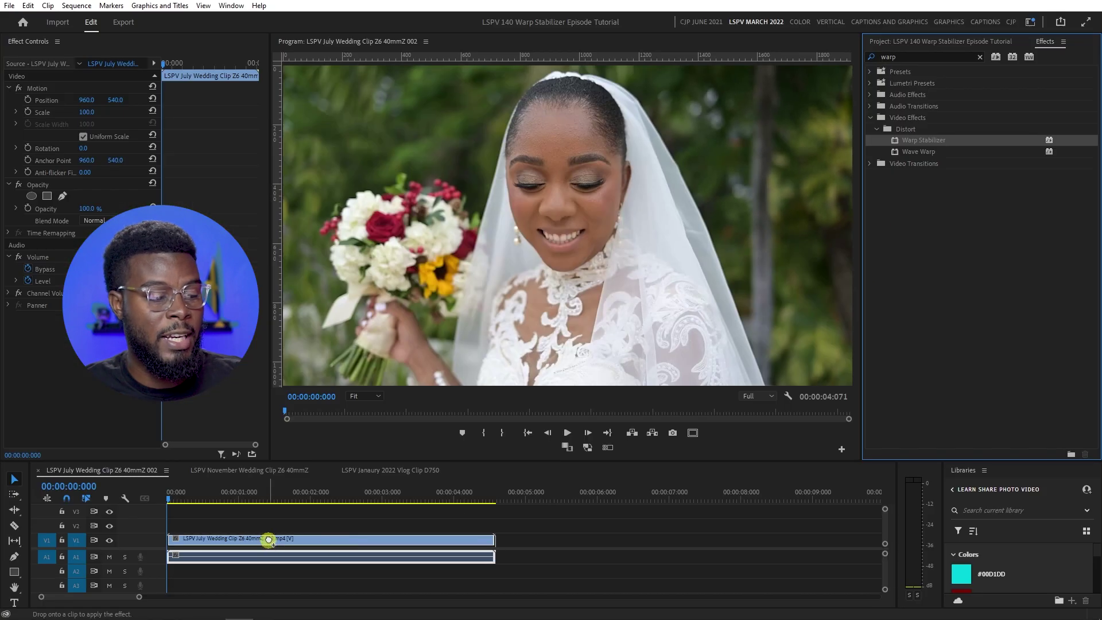
left_click_drag(269, 540, 269, 540)
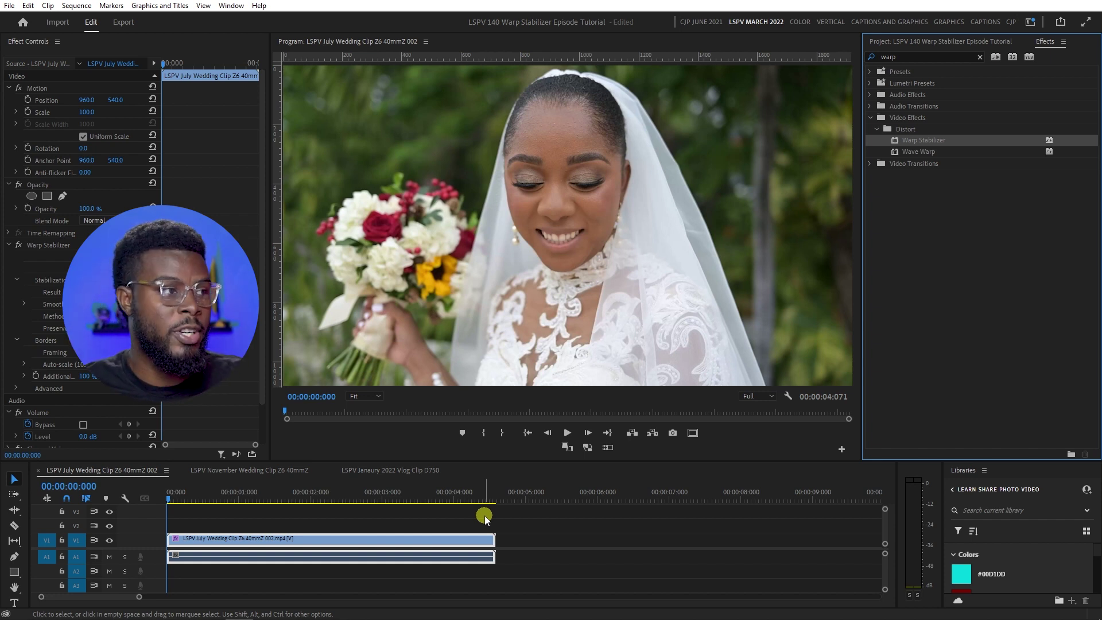
left_click(130, 496)
key("space")
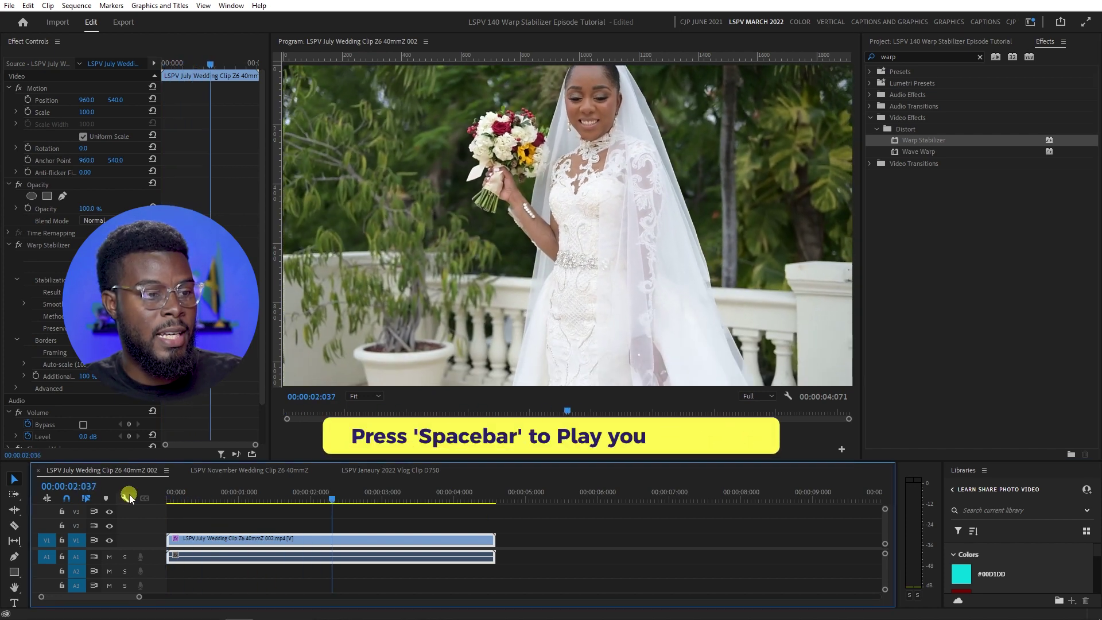
left_click(164, 499)
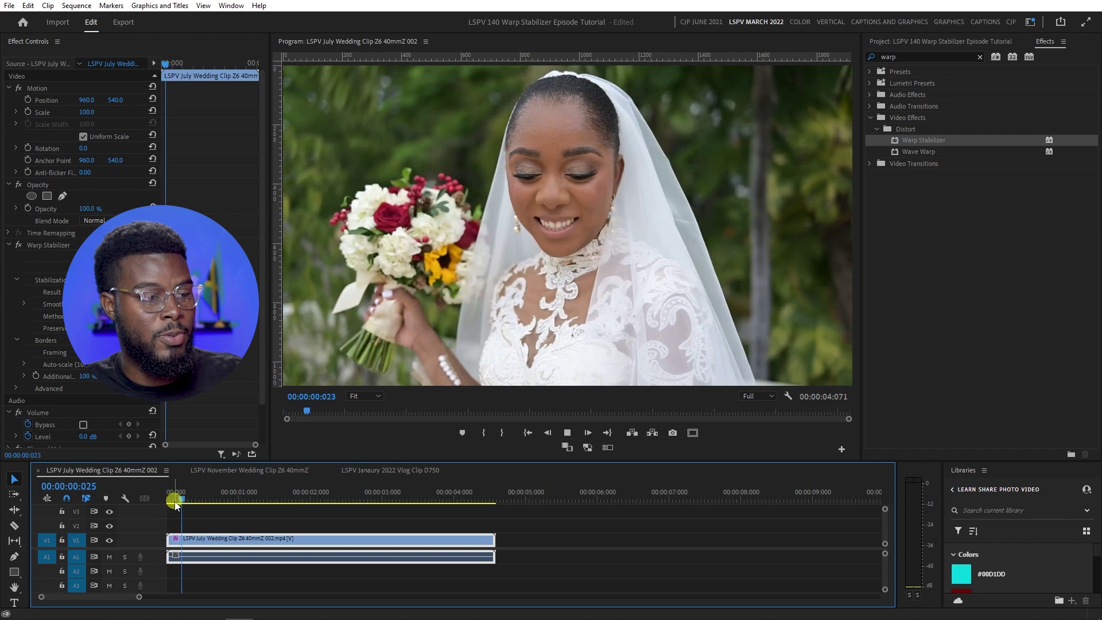
key("space")
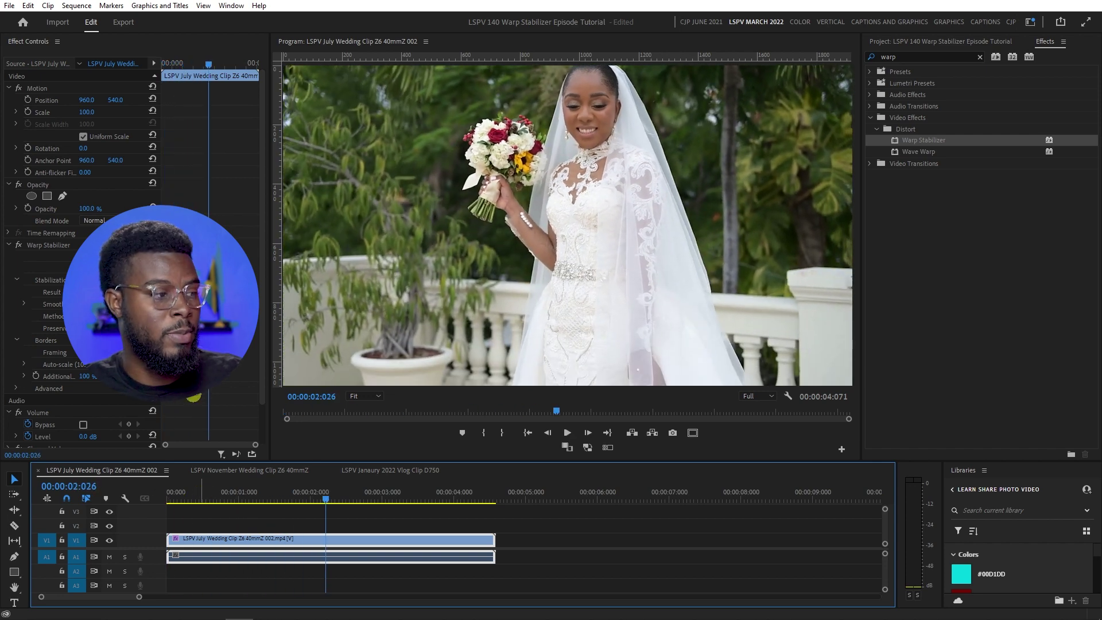
left_click(19, 245)
left_click(176, 494)
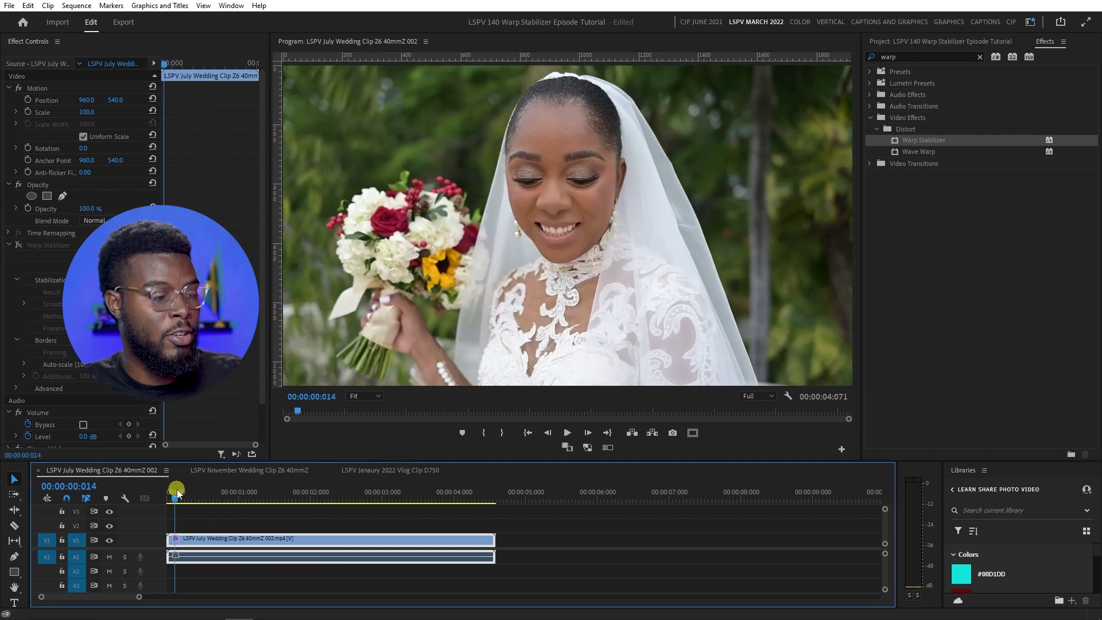
key("space")
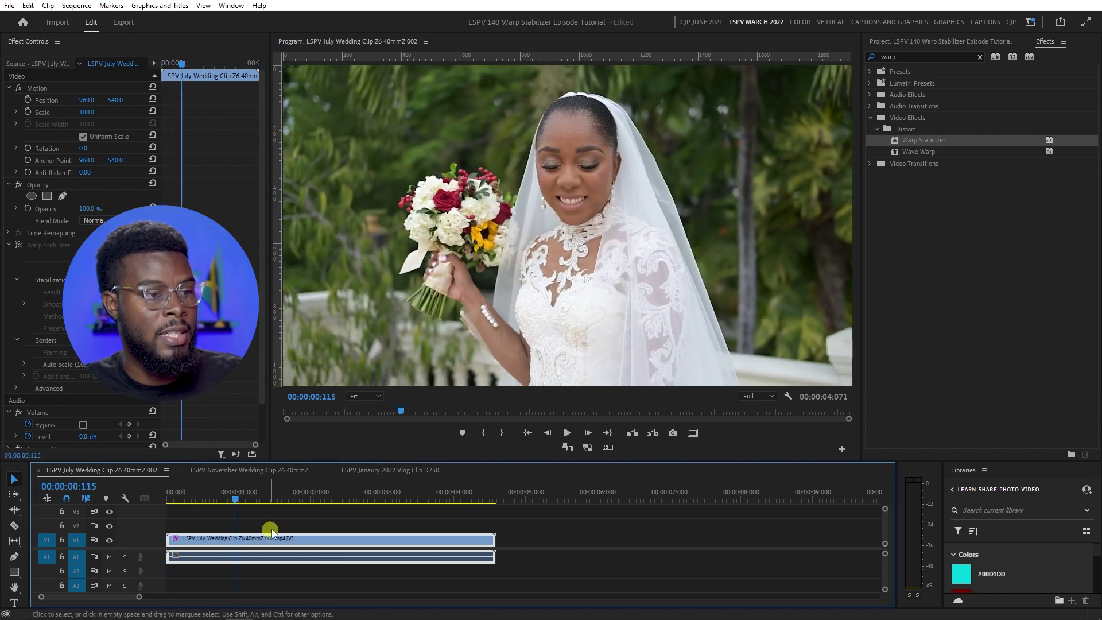
left_click_drag(225, 499, 199, 501)
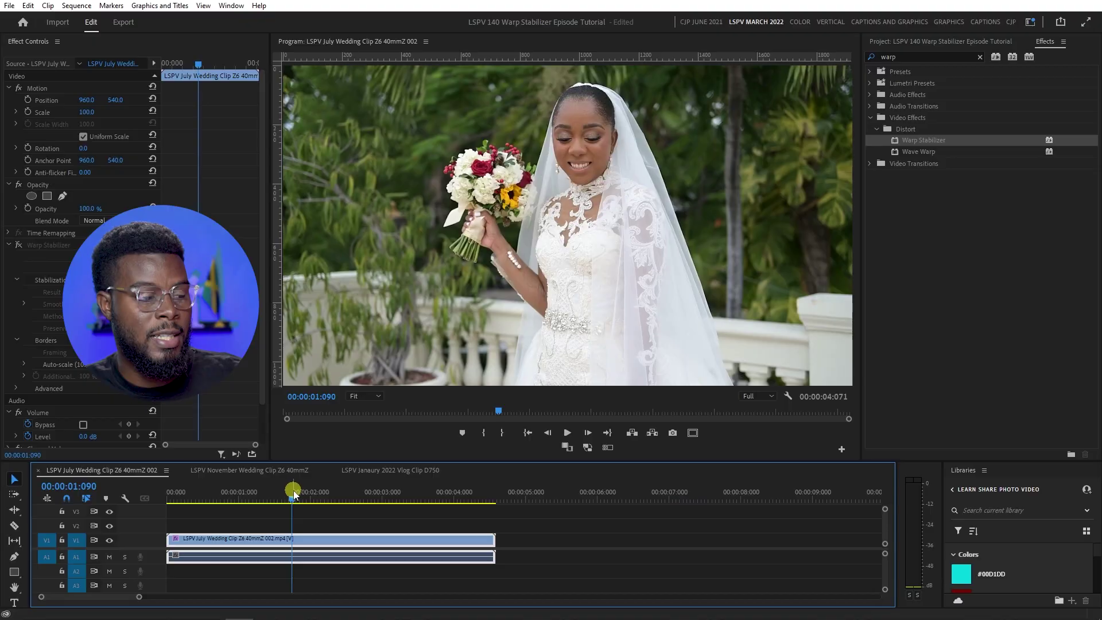
key("space")
key("space")
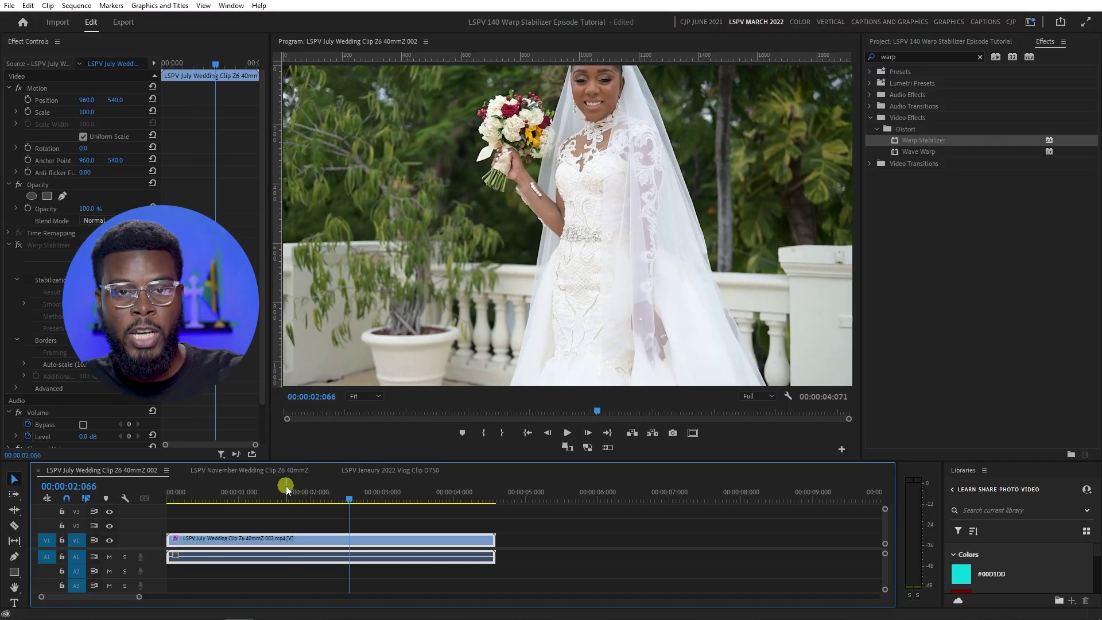
left_click_drag(286, 488, 216, 485)
key("space")
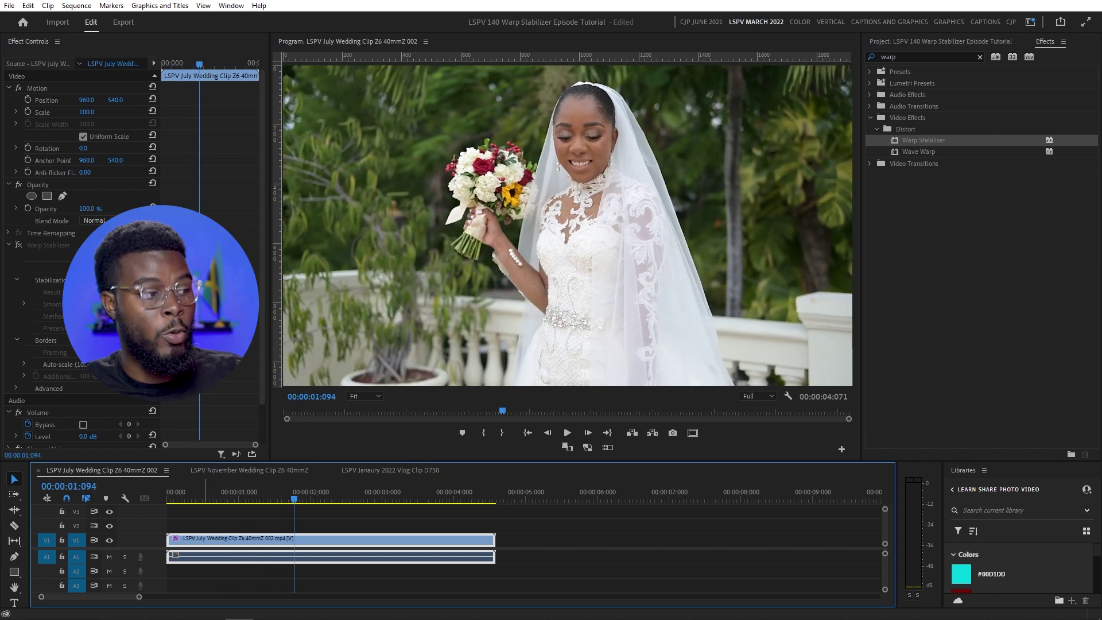
left_click(20, 245)
left_click_drag(275, 491, 220, 492)
key("space")
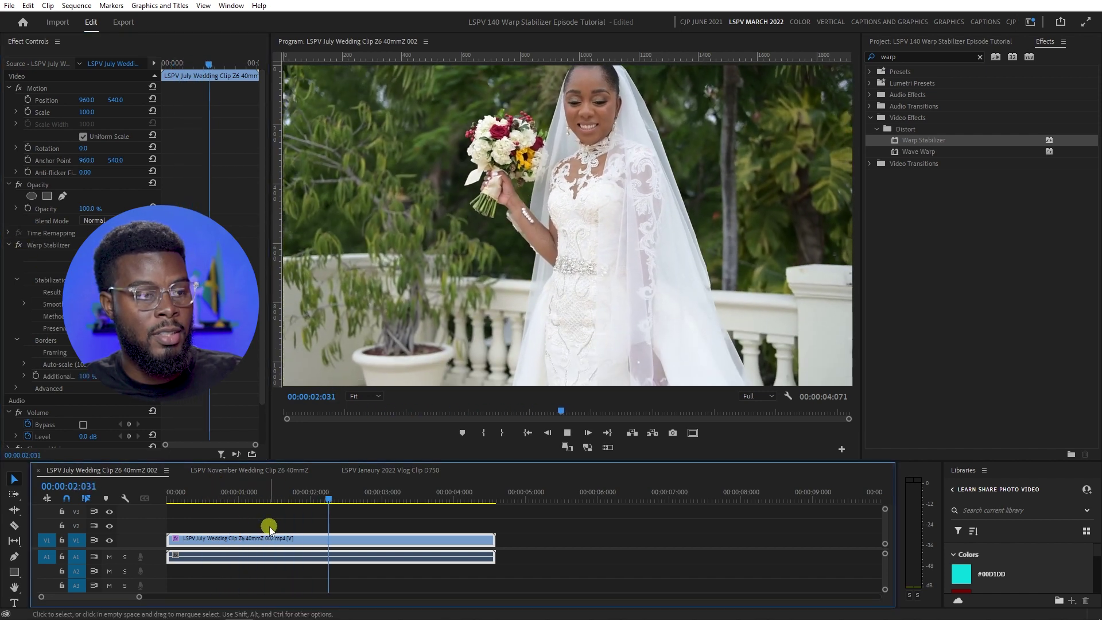
key("space")
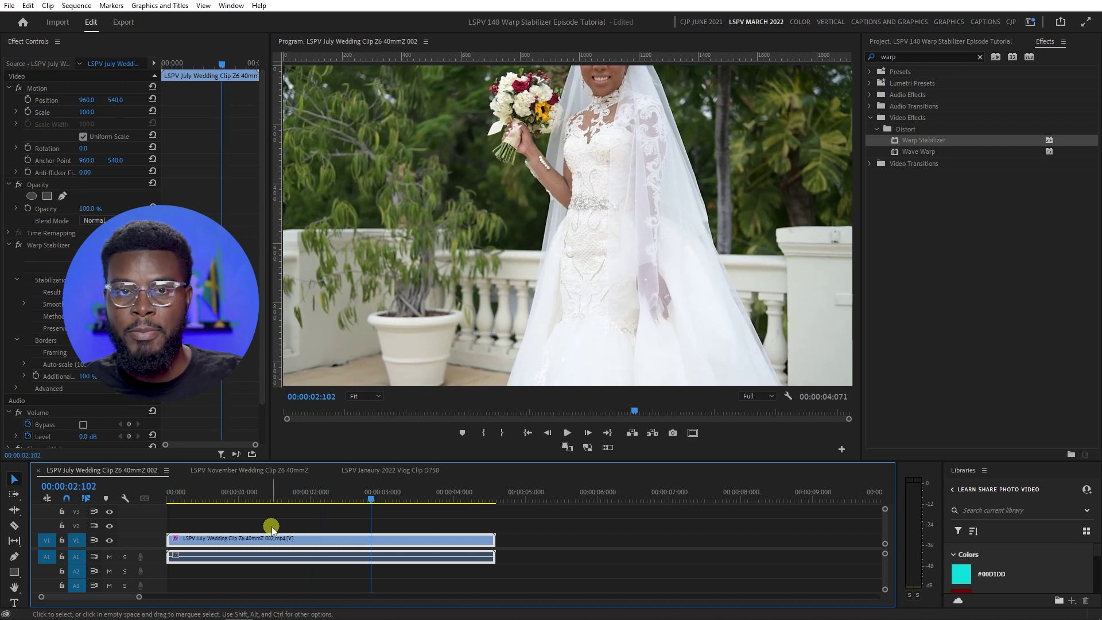
left_click(224, 498)
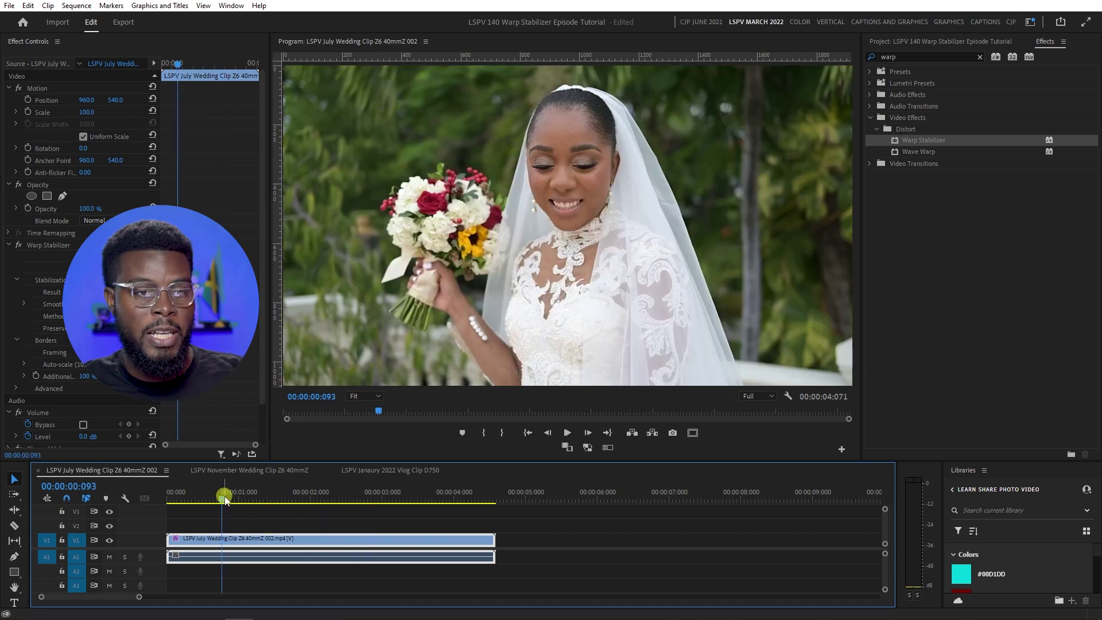
right_click(250, 539)
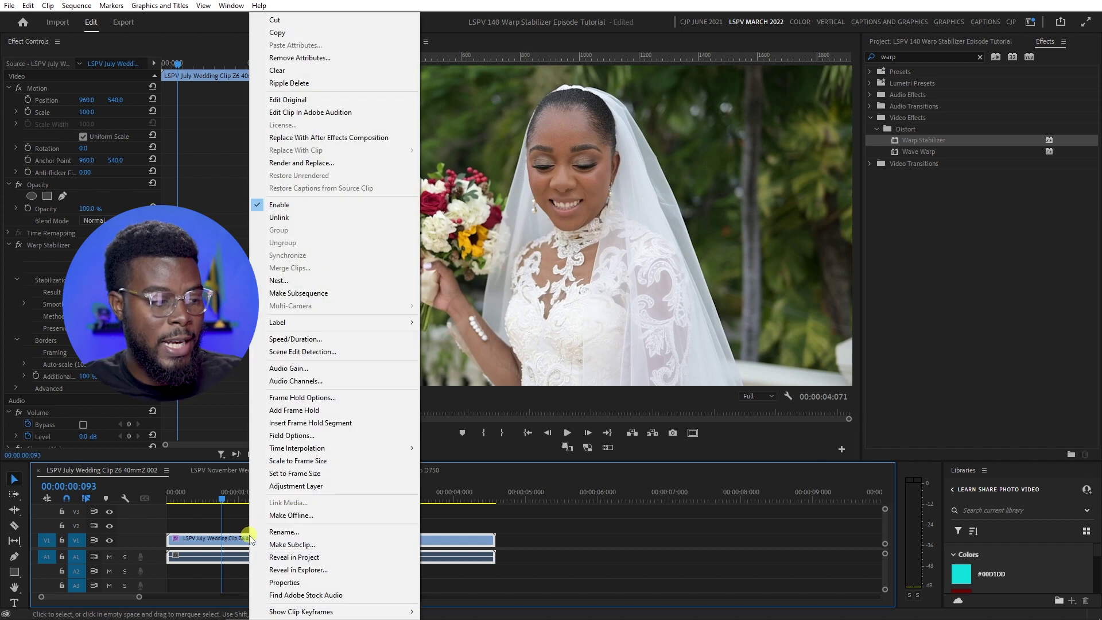
left_click(356, 340)
key("Return")
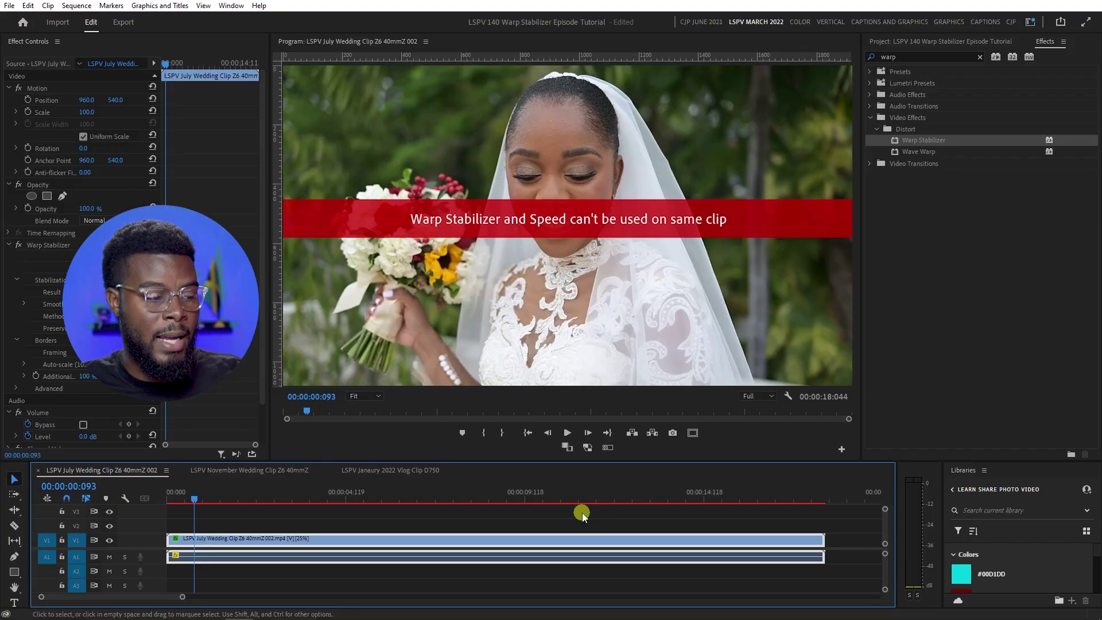
key("ctrl+z")
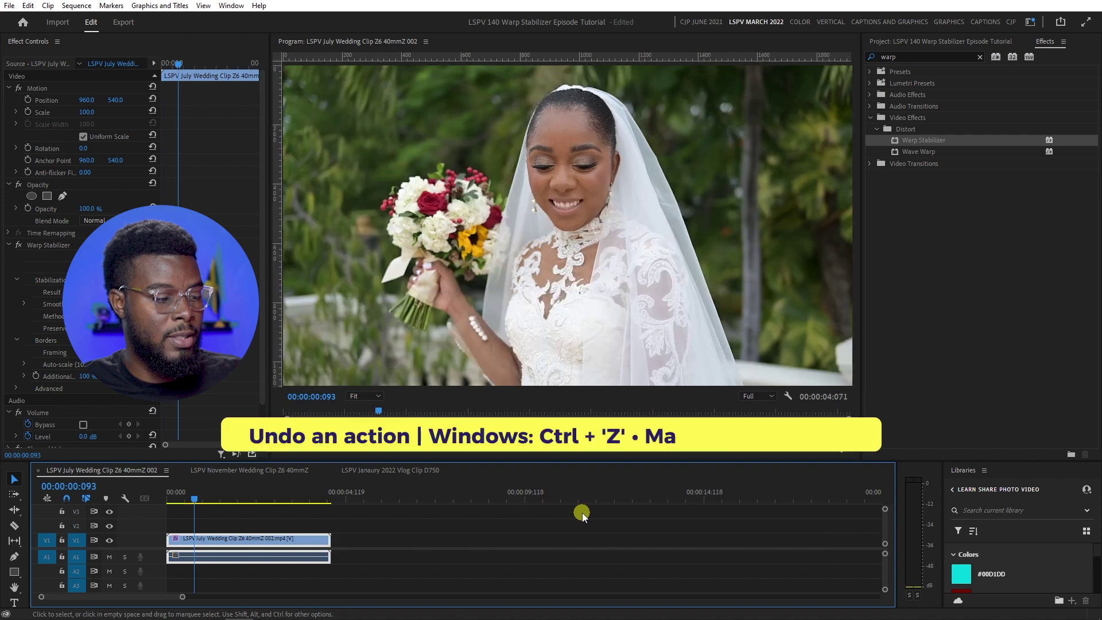
Nest the wedding clip into a sequence named 'Wedding Clip Bride R'.
right_click(276, 542)
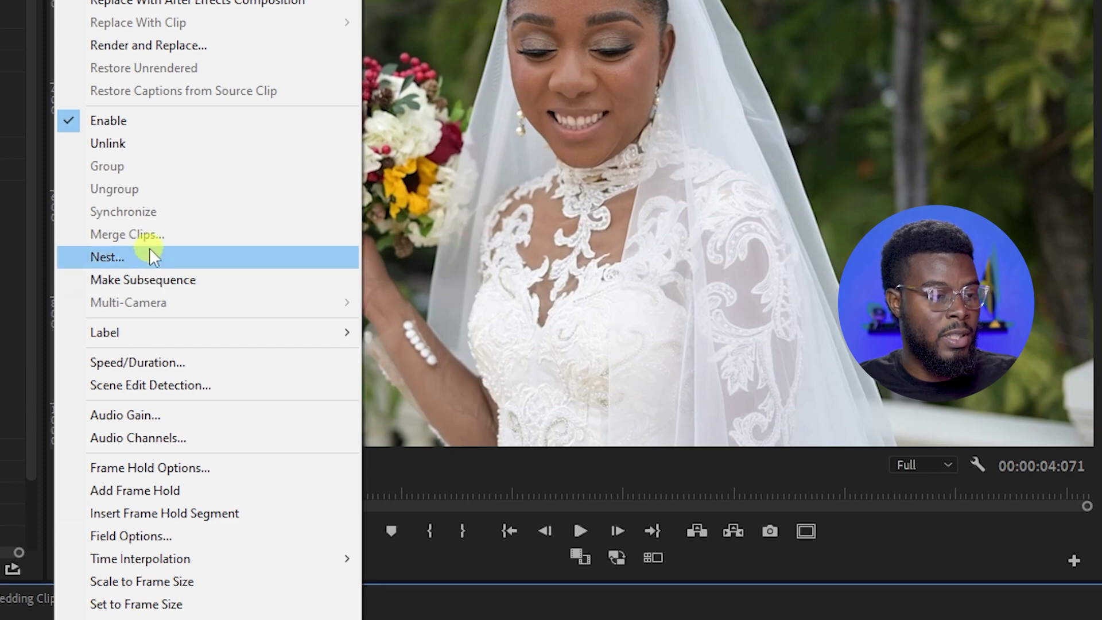
left_click(325, 281)
type("Wedding Cl")
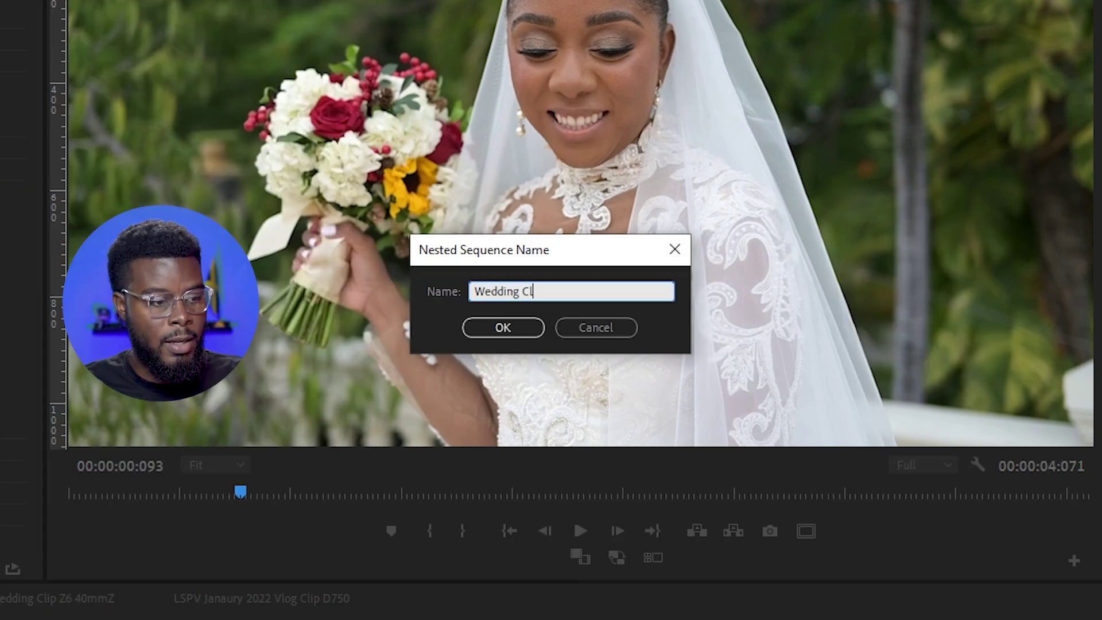
type("ip")
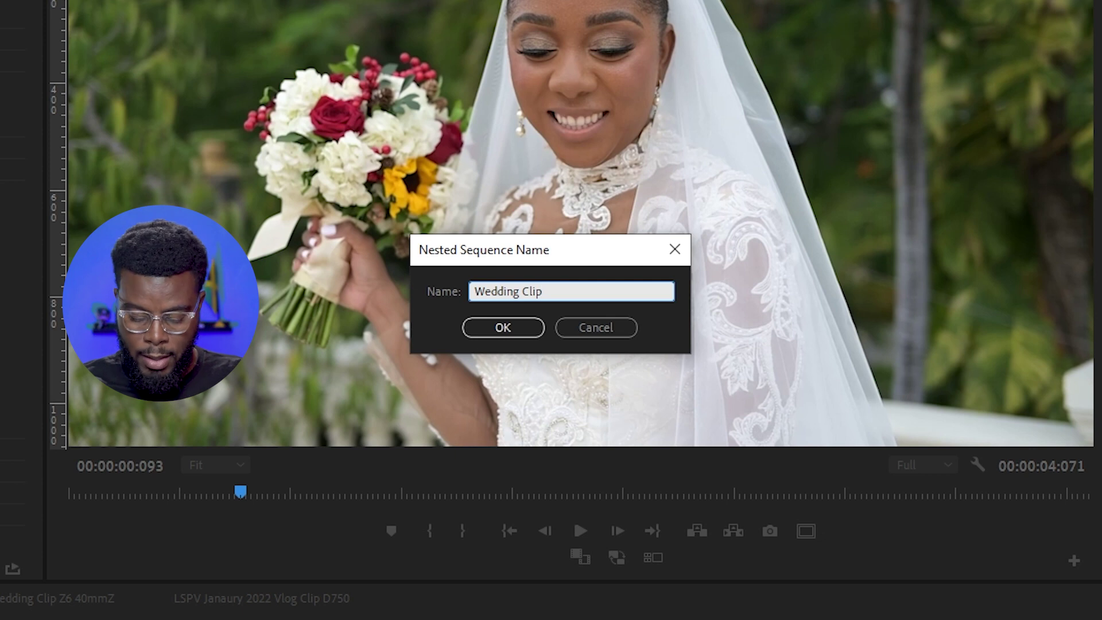
type(" Bri")
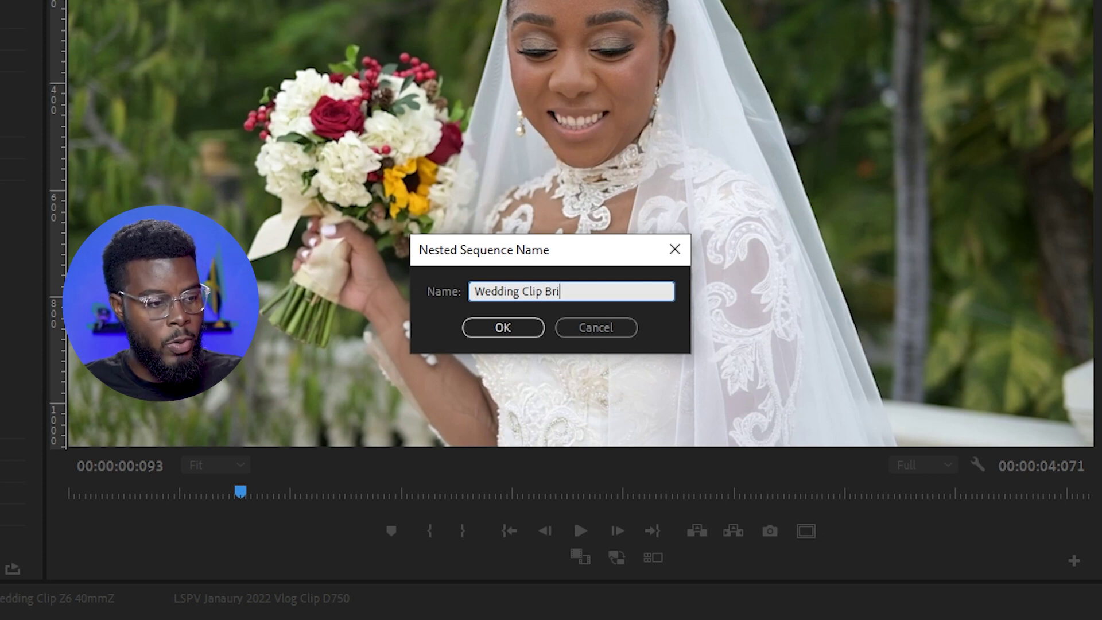
type("de R")
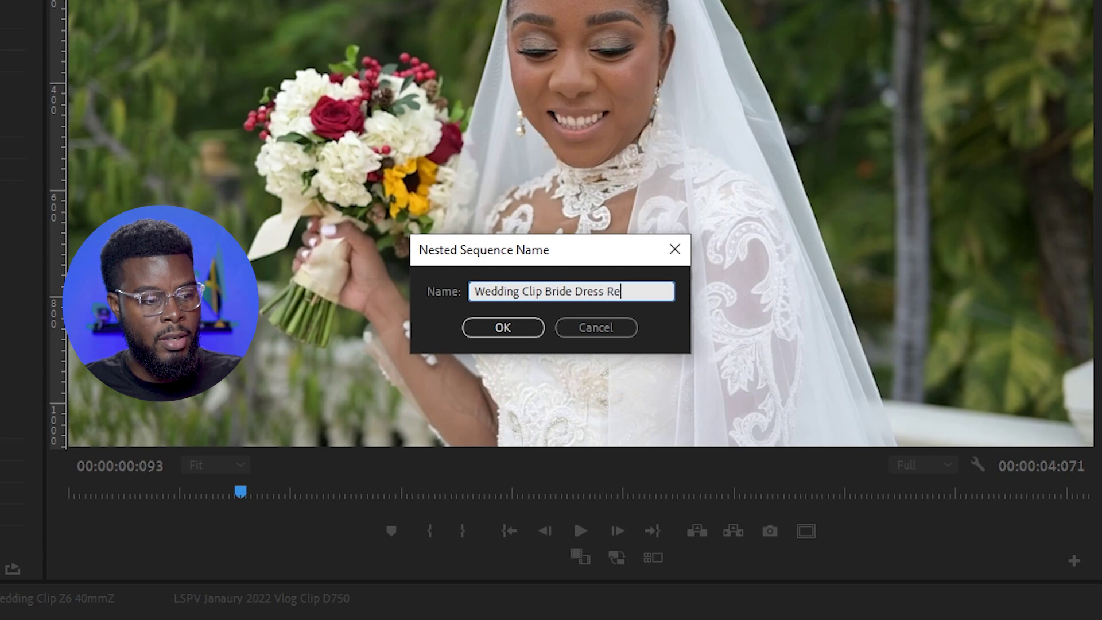
key("Return")
left_click(307, 538)
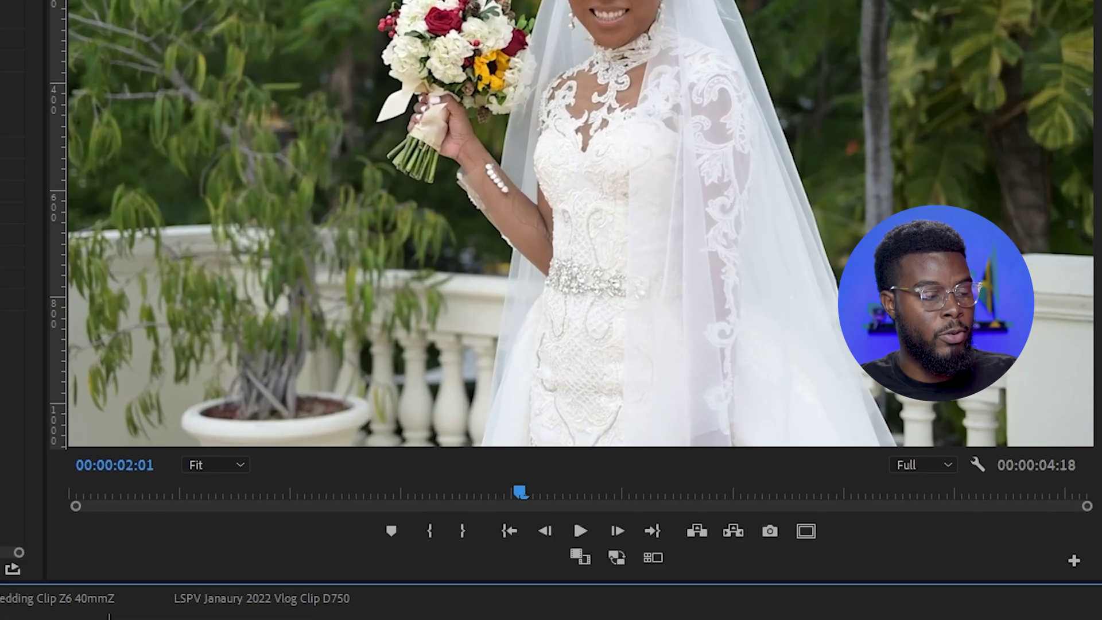
Set the nested clip's speed to 25% and scrub back to its first frame.
right_click(305, 541)
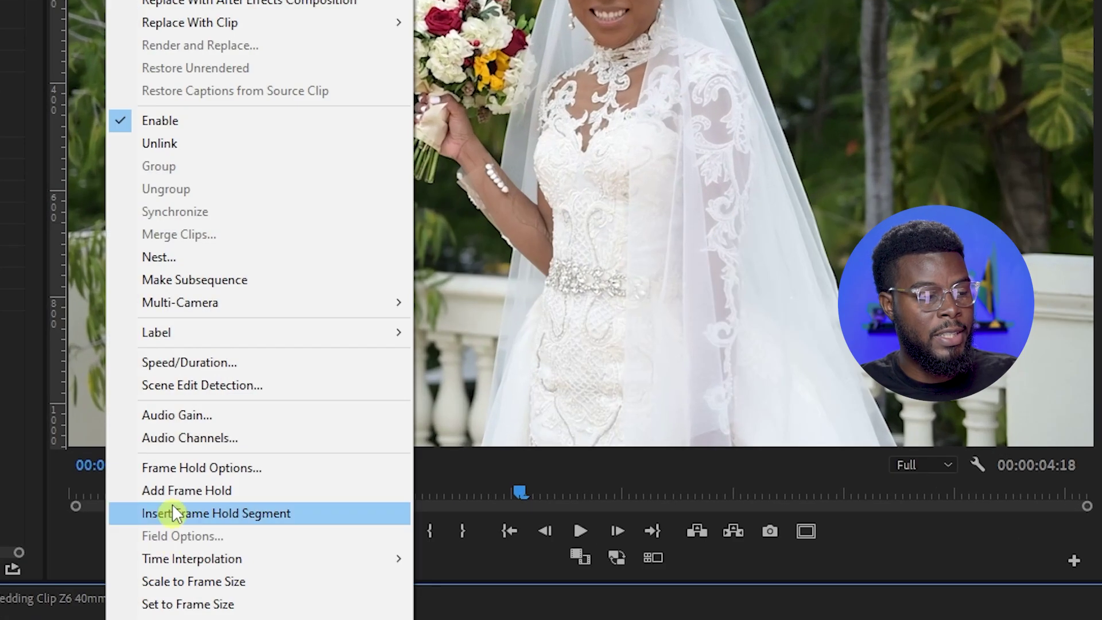
left_click(193, 362)
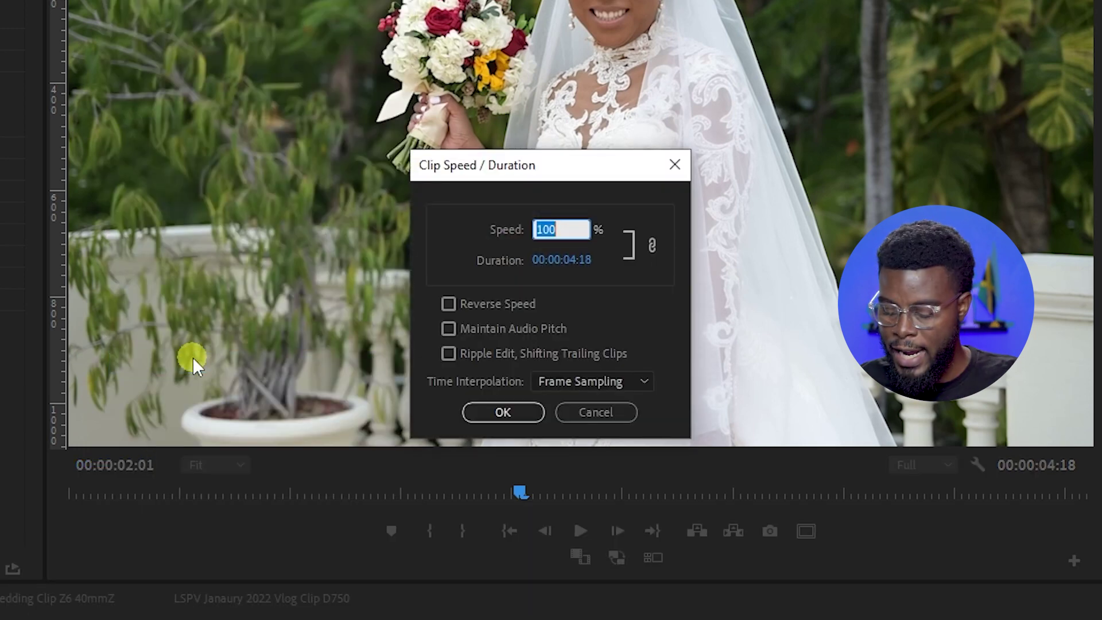
type("25")
key("Return")
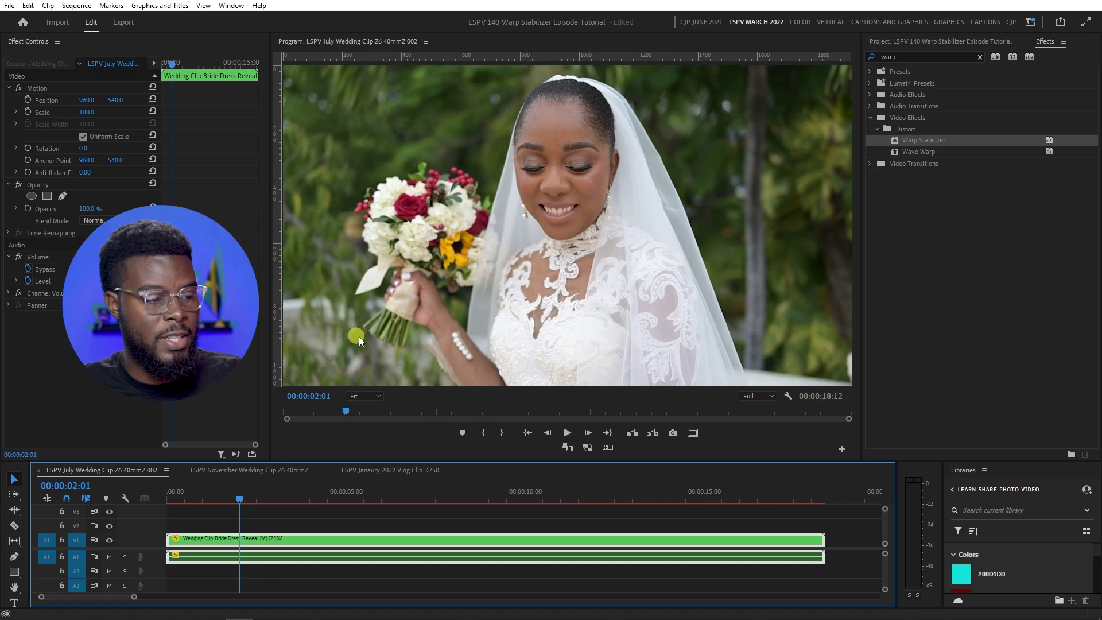
left_click_drag(267, 503, 158, 502)
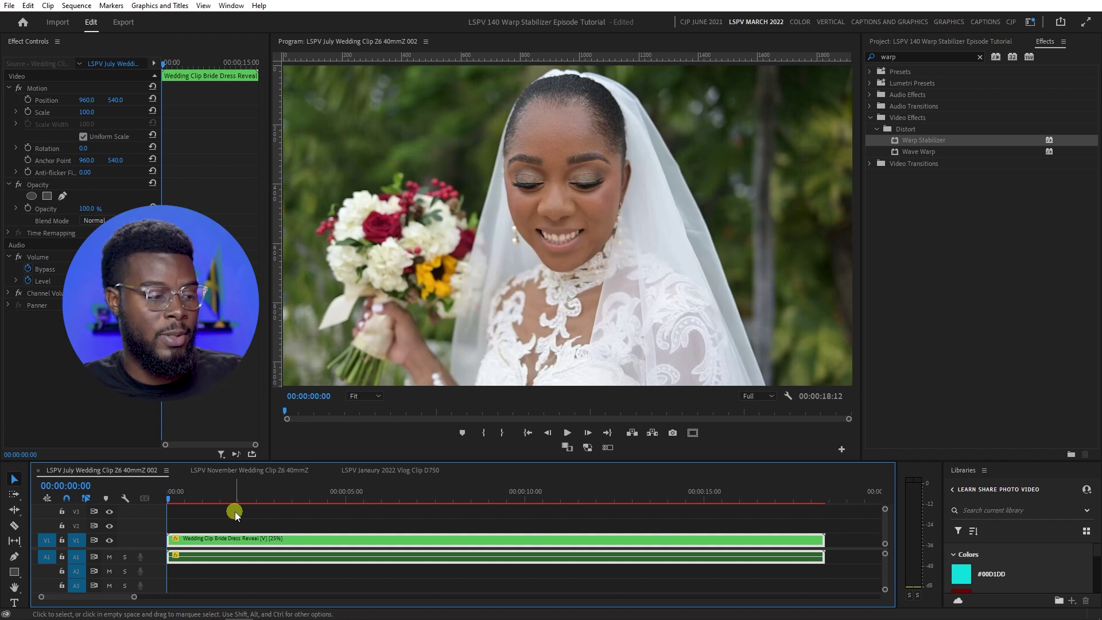
key("space")
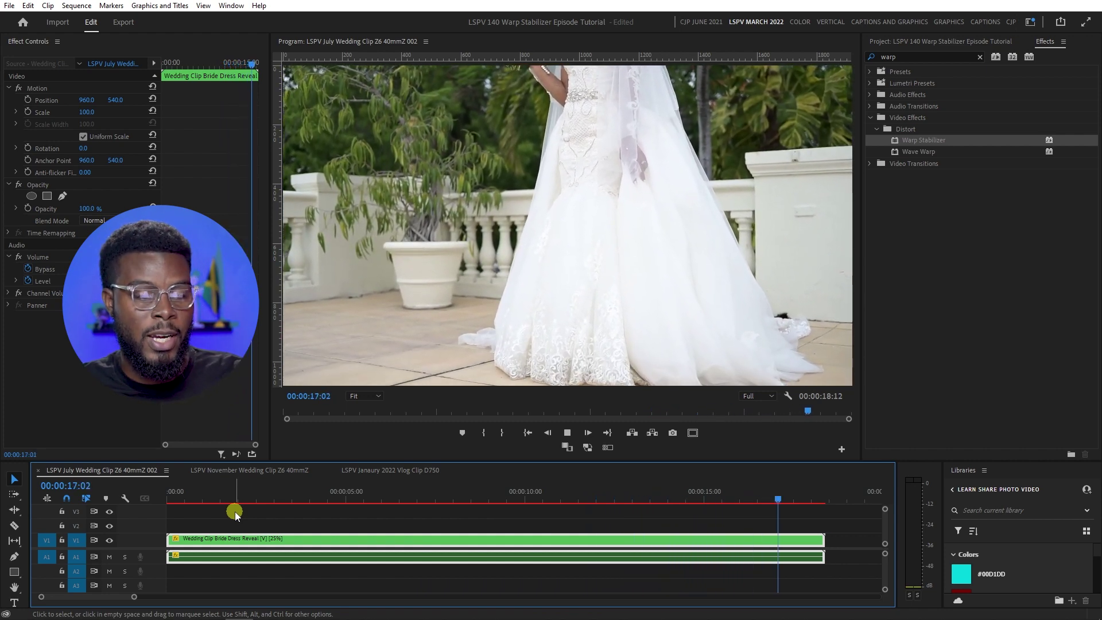
key("space")
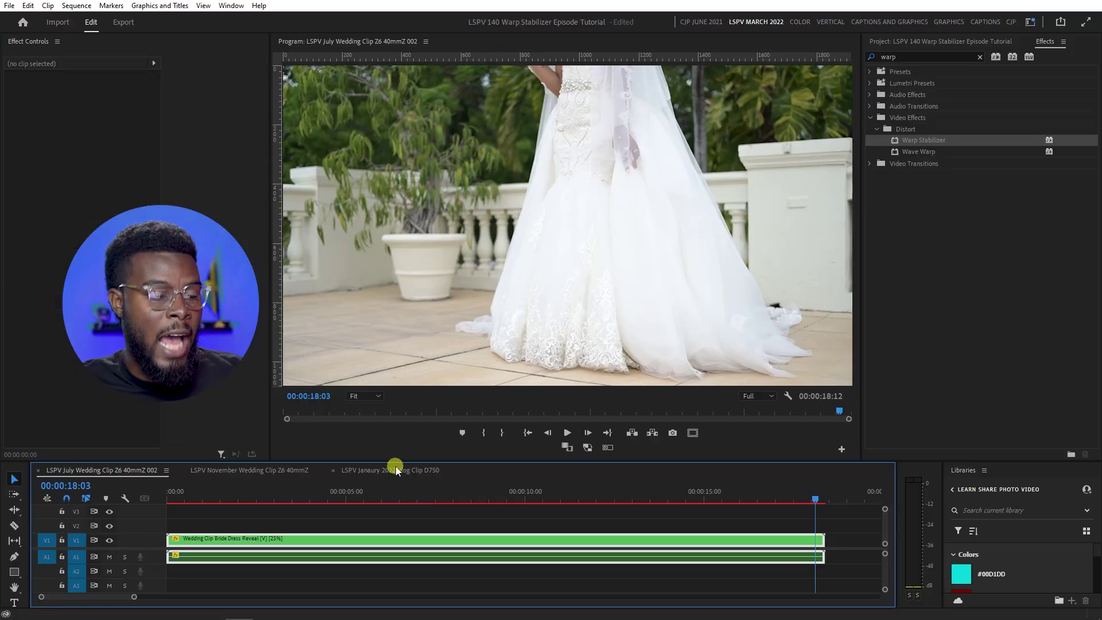
Switch to the January 2022 vlog sequence, play its shaky footage, and drop Warp Stabilizer on it.
left_click(395, 469)
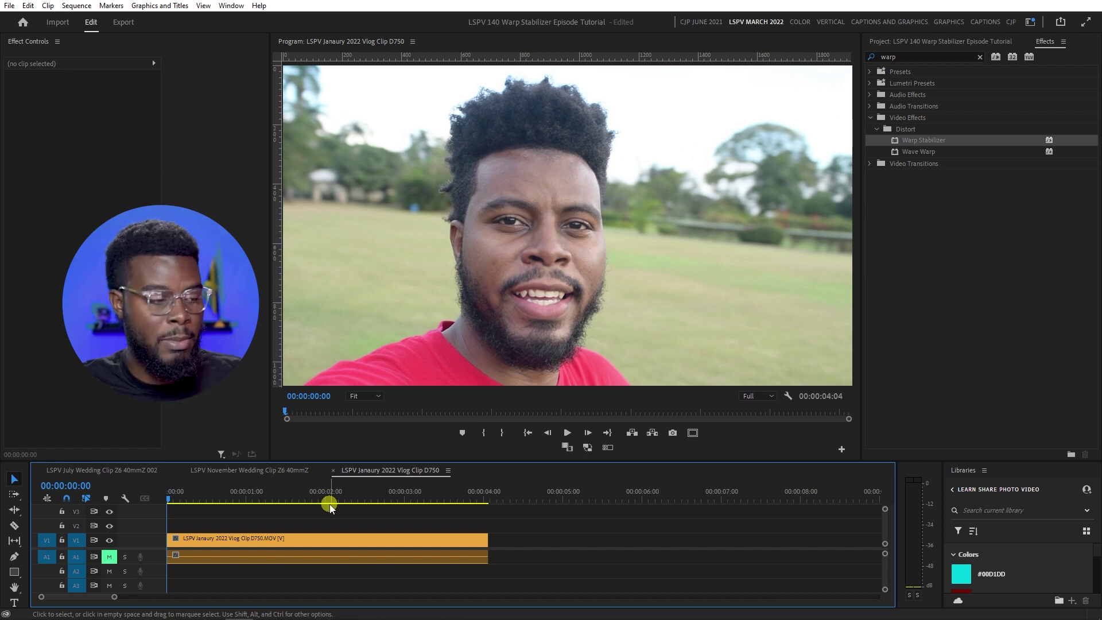
key("space")
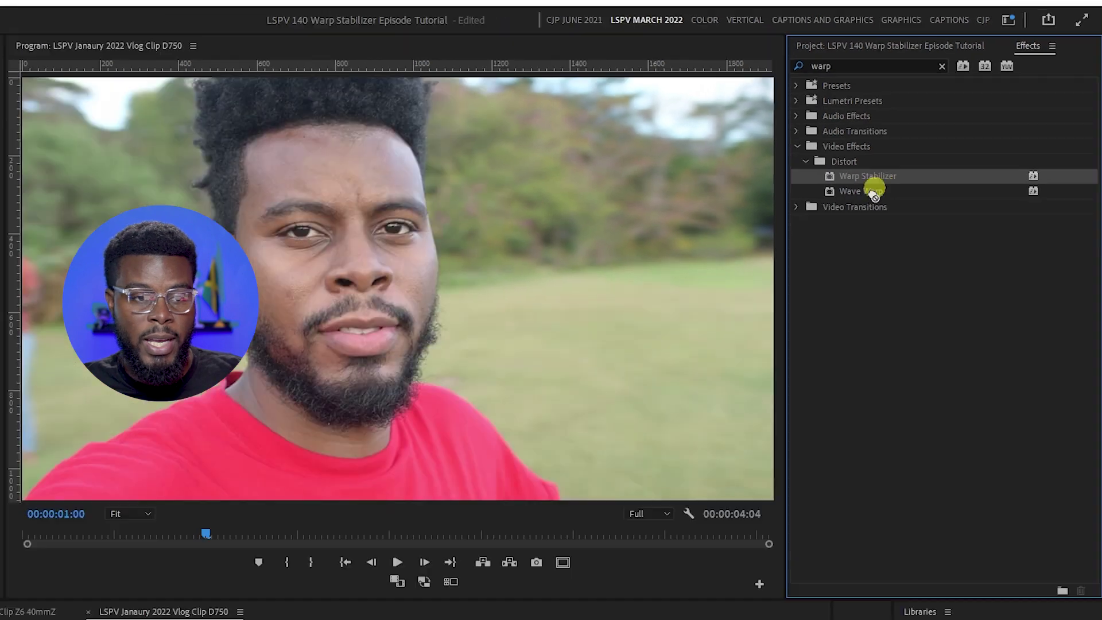
left_click_drag(802, 234, 376, 537)
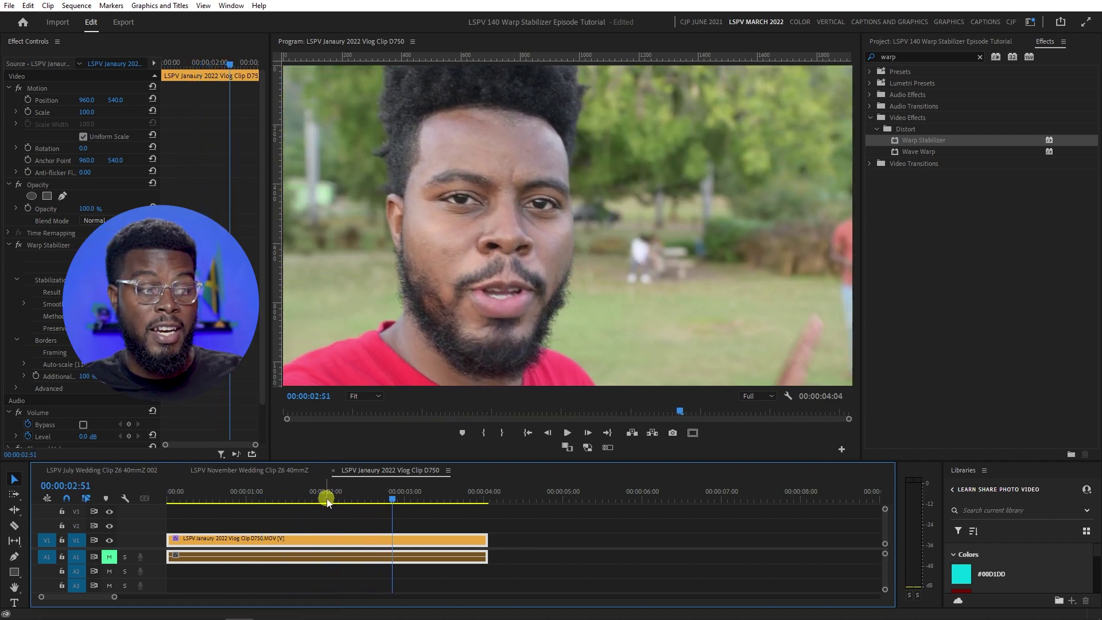
Replay the stabilized January 2022 vlog clip from the sequence start.
key("Home")
key("space")
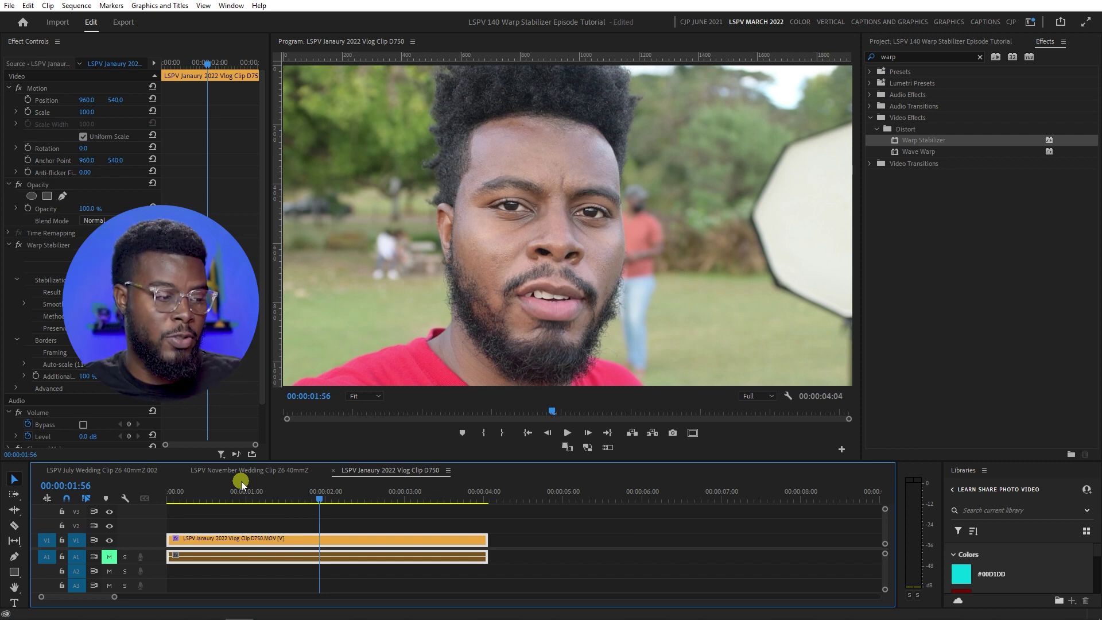
Move the playhead to just under one second, then open the November Wedding Clip Z6 40mmZ sequence.
left_click(242, 485)
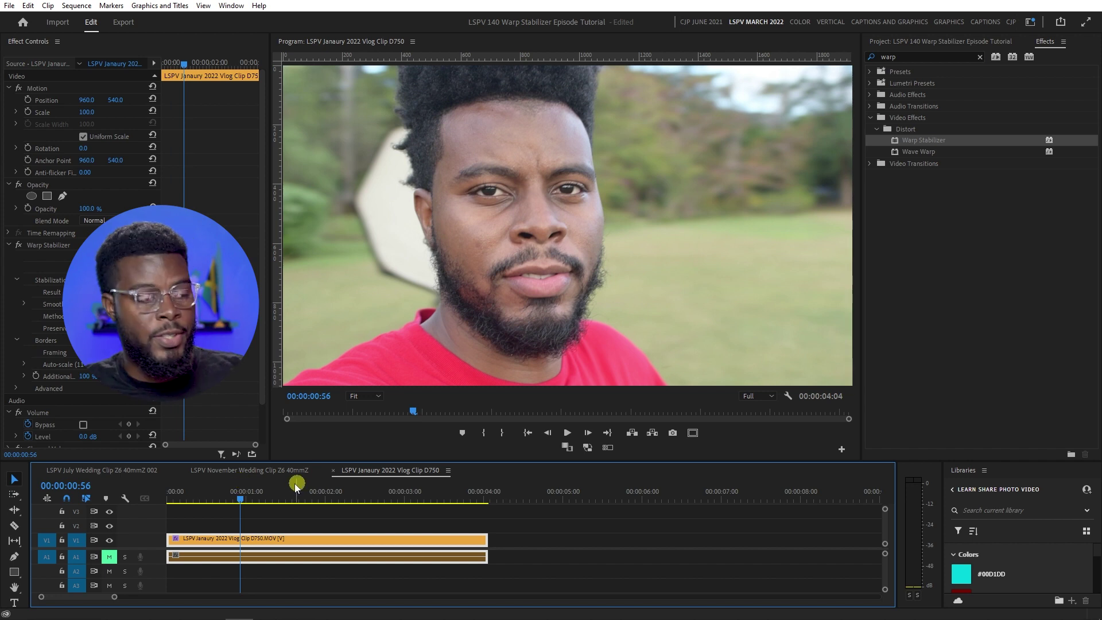
left_click(275, 471)
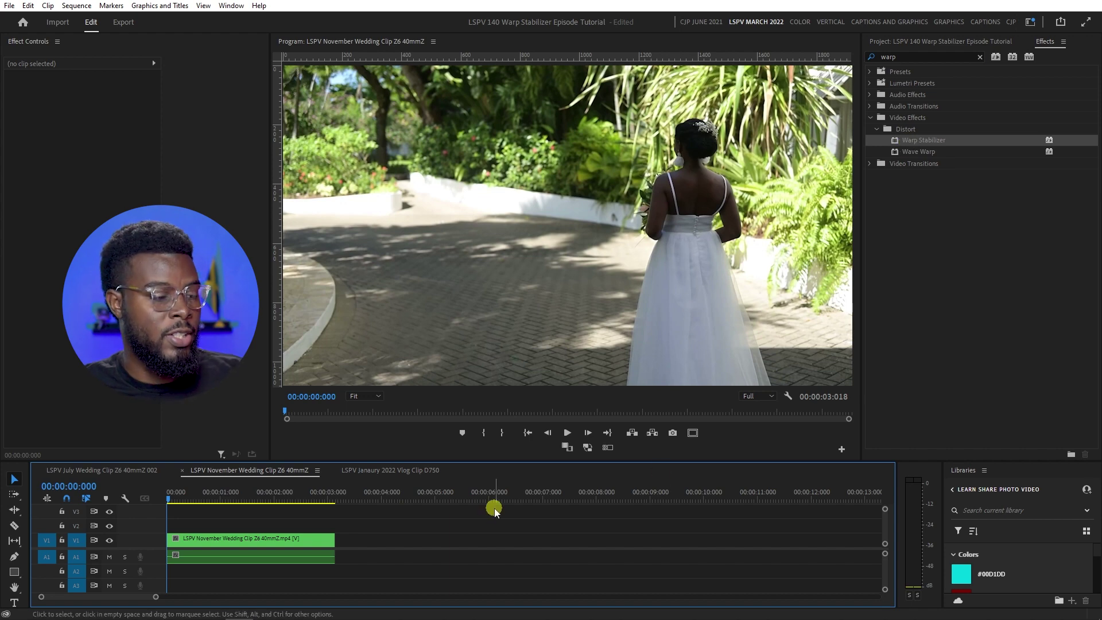
Keep the November wedding clip at the sequence start after an undone move, and review its first three seconds.
key("space")
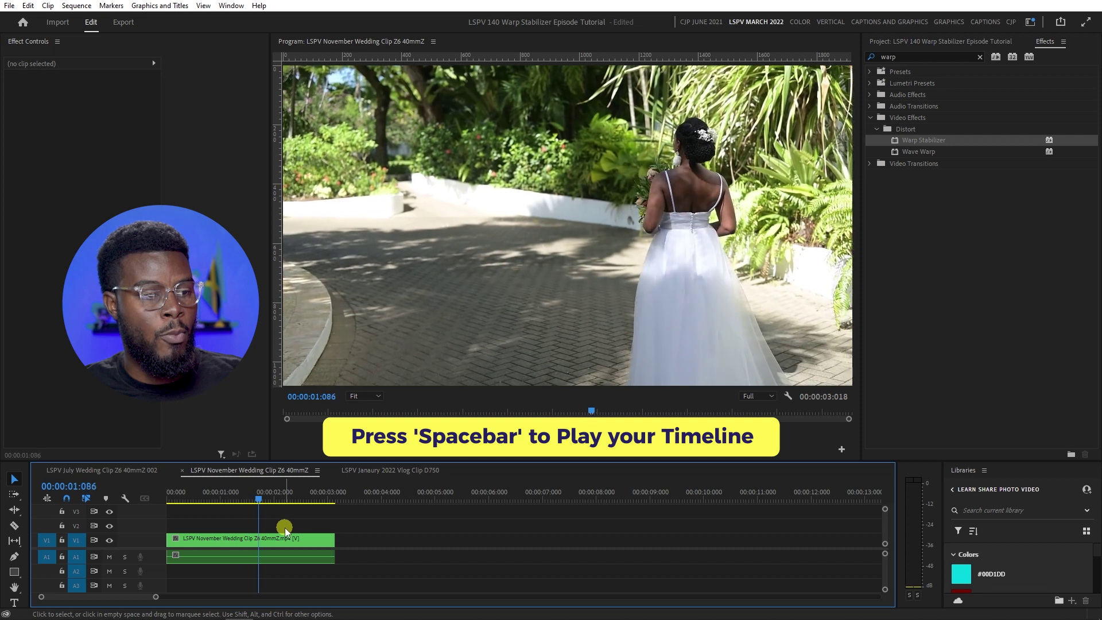
mouse_move(179, 543)
left_mouse_down()
mouse_move(238, 546)
mouse_move(194, 548)
left_mouse_up()
key("ctrl+z")
left_click(191, 497)
left_click(194, 514)
key("space")
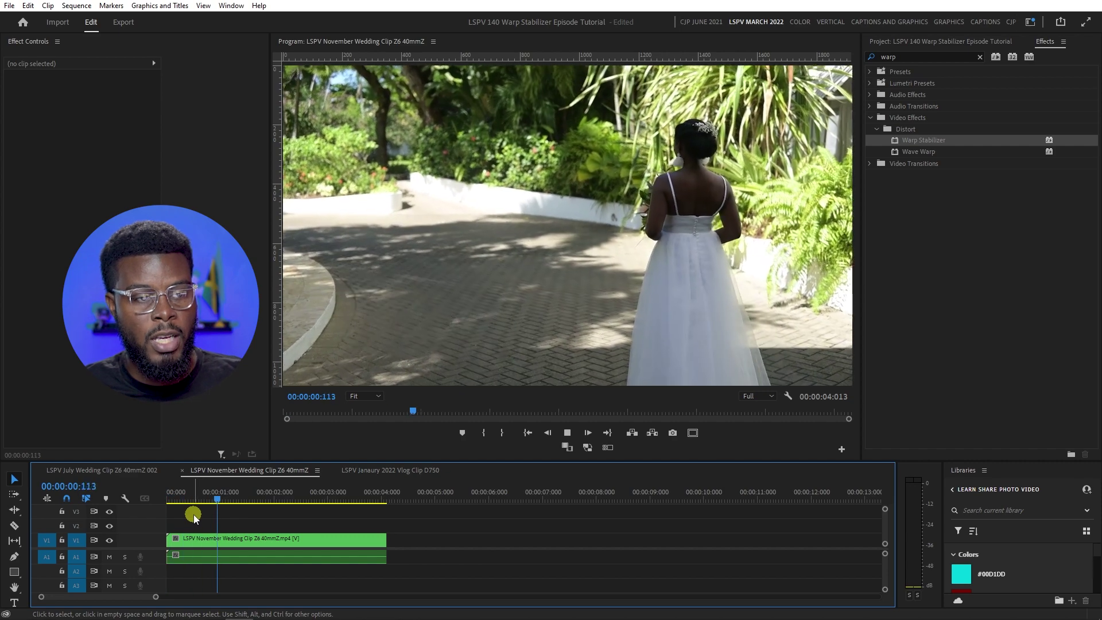
key("space")
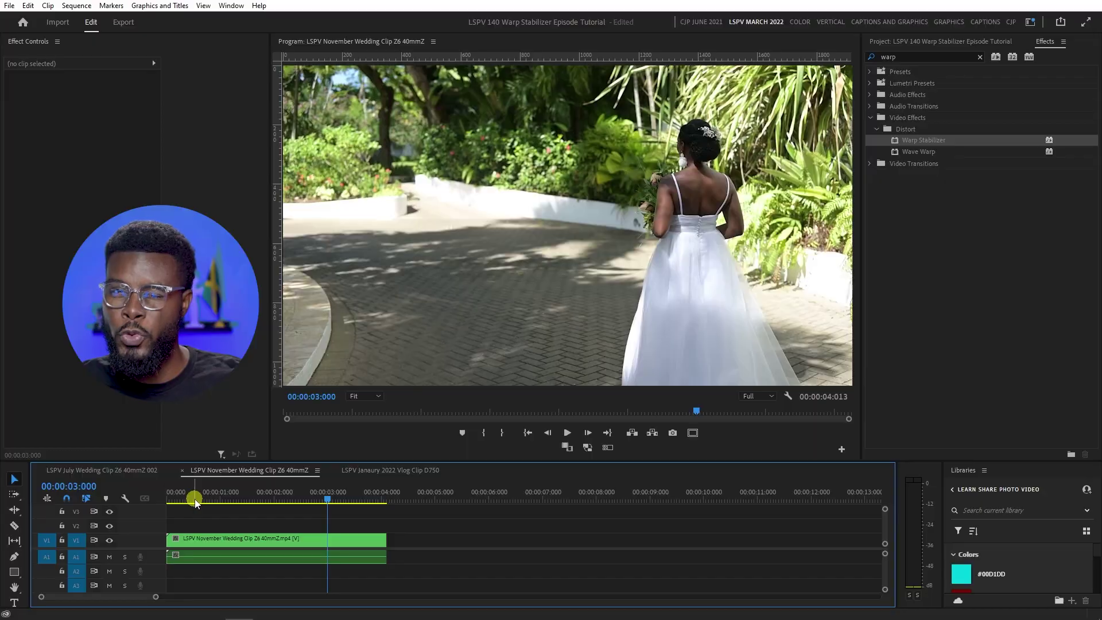
left_click_drag(195, 503, 187, 501)
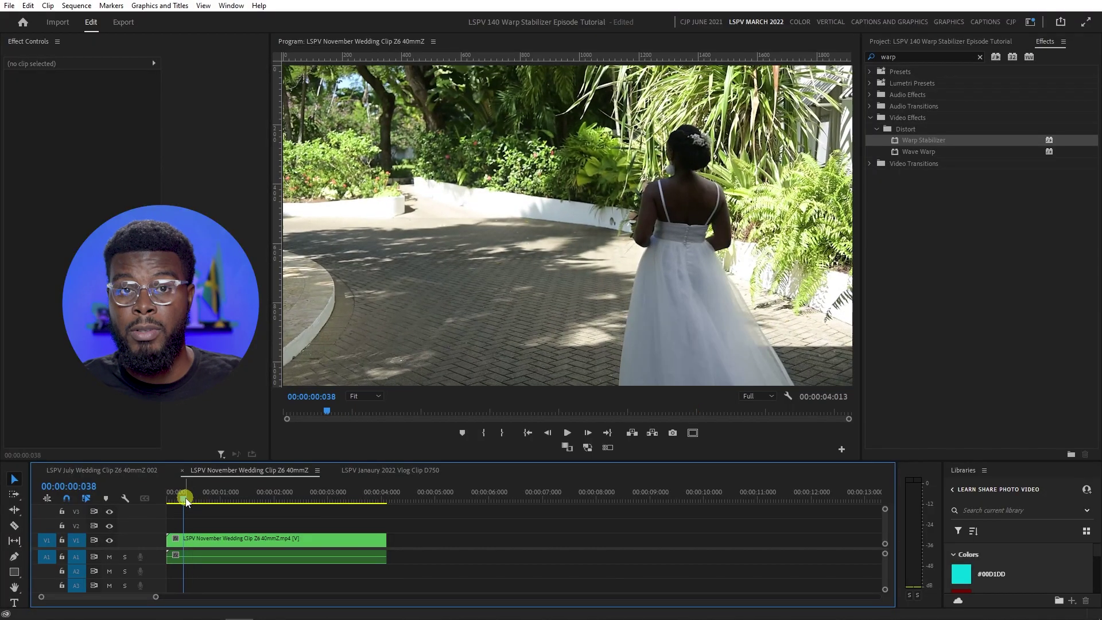
Preview the shaky November wedding clip, then drag Warp Stabilizer from Effects onto it on V1.
key("space")
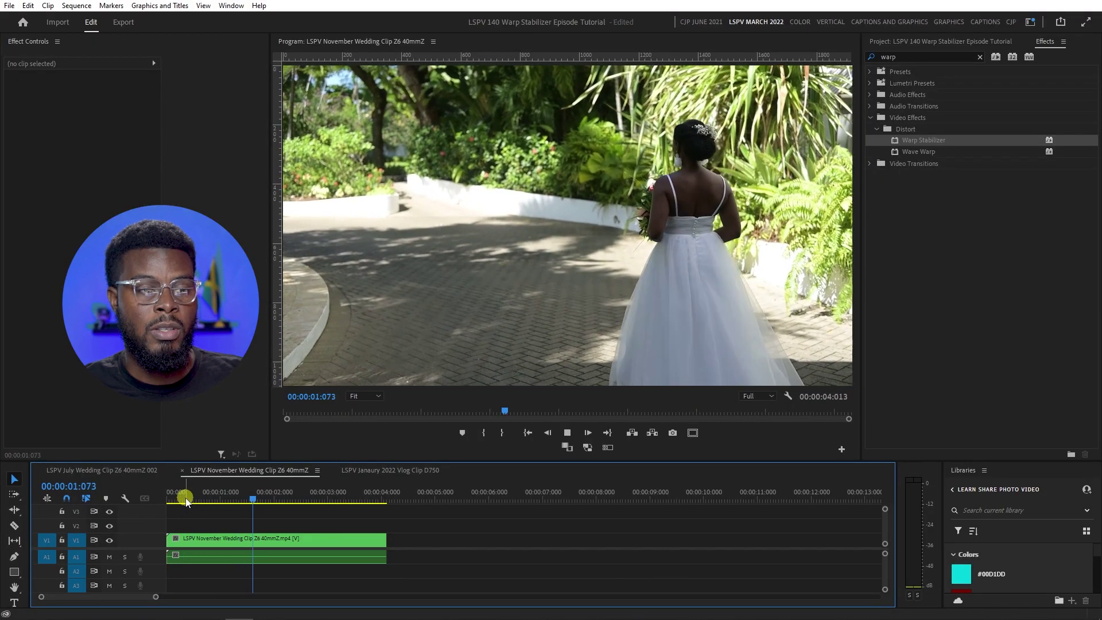
key("space")
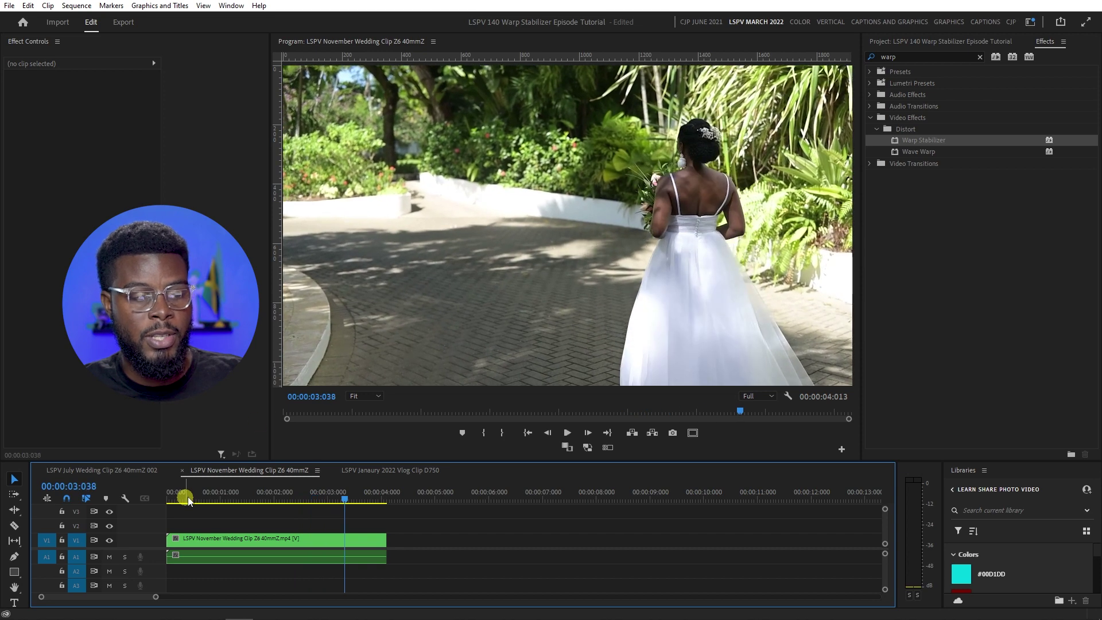
left_click_drag(353, 503, 212, 495)
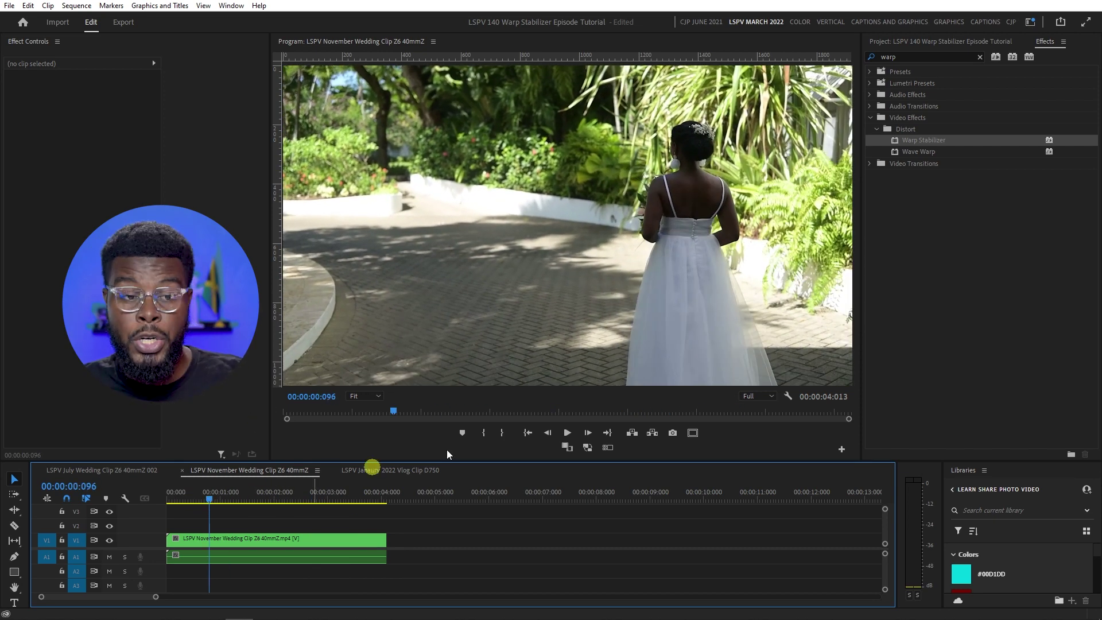
left_click_drag(914, 146, 232, 545)
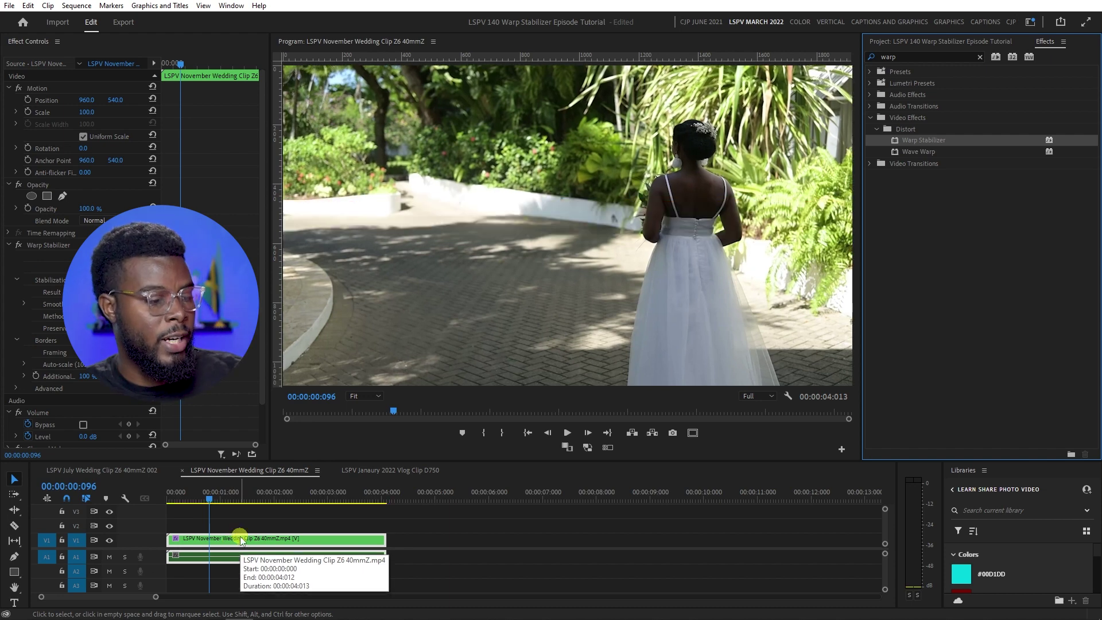
left_click_drag(206, 497, 164, 497)
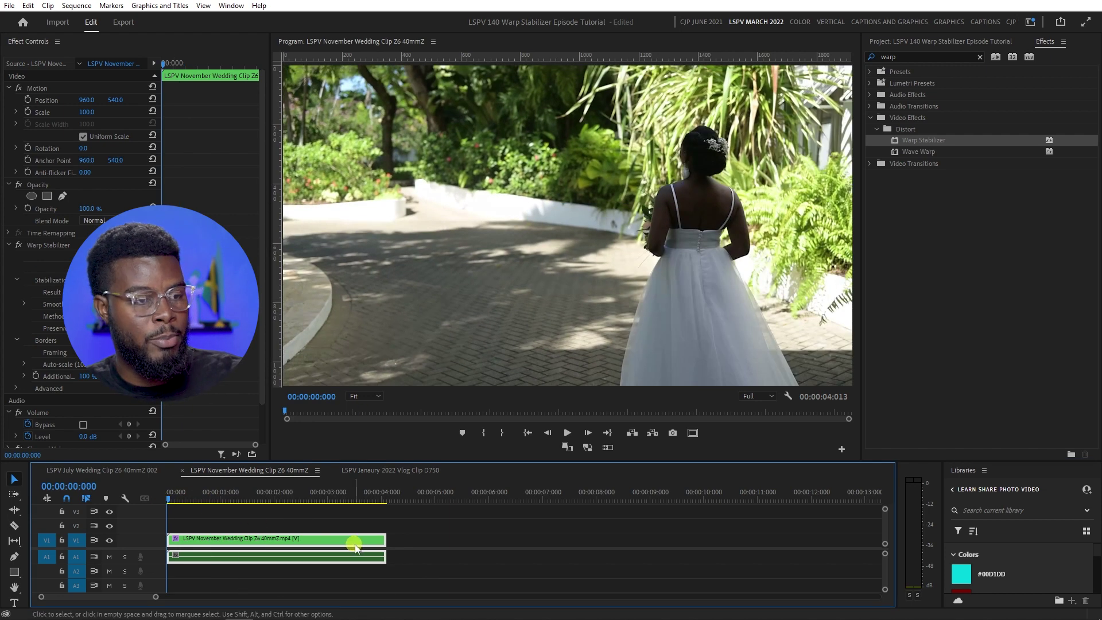
key("space")
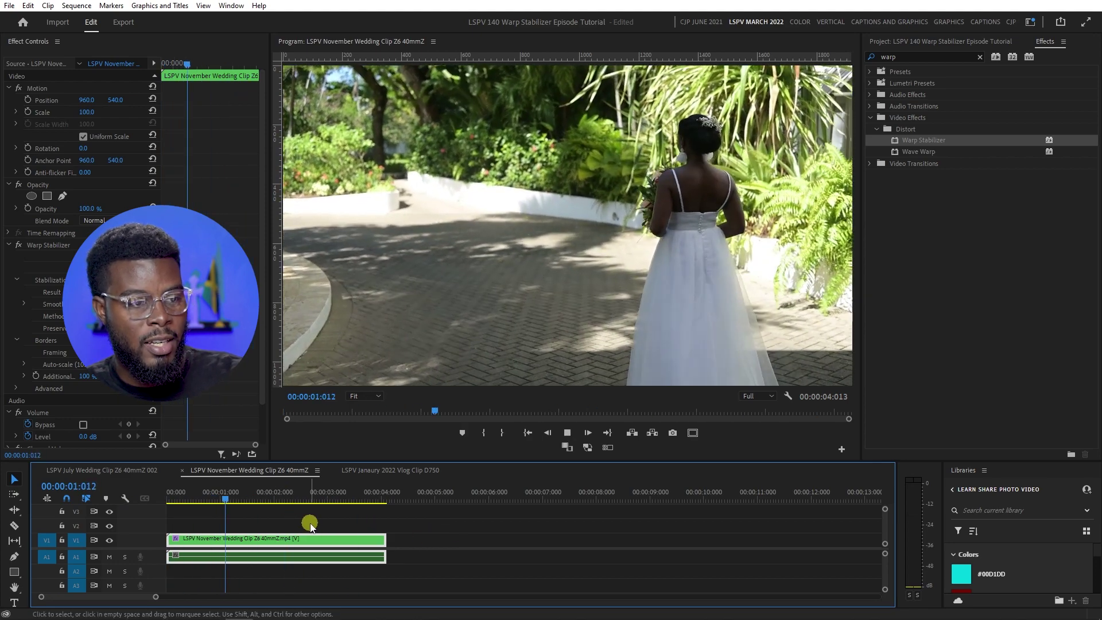
key("space")
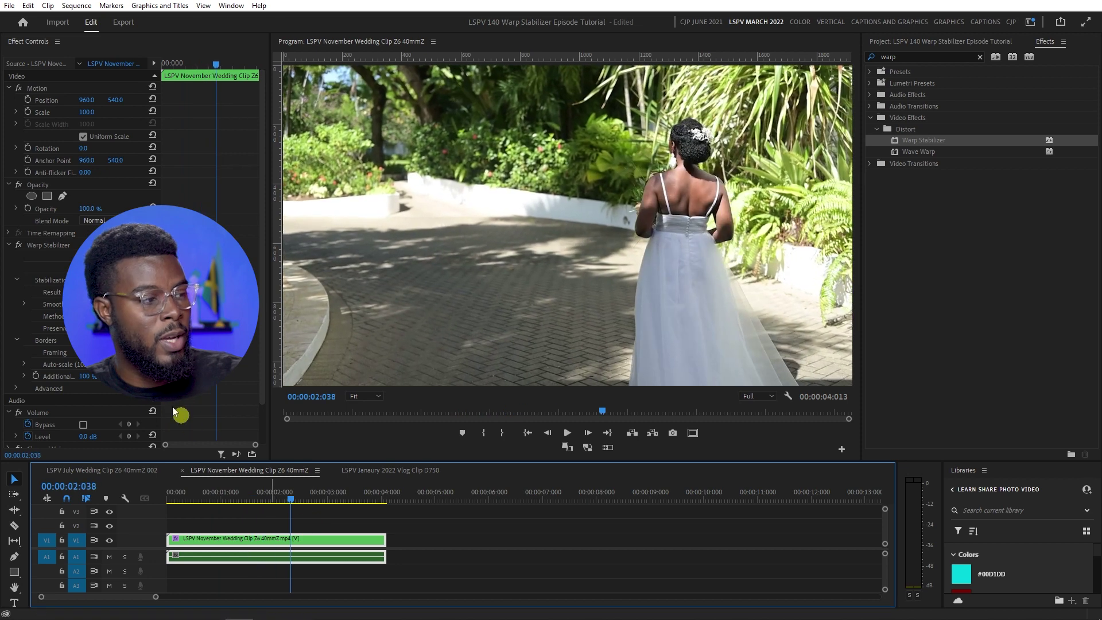
left_click(19, 244)
left_click(172, 493)
key("space")
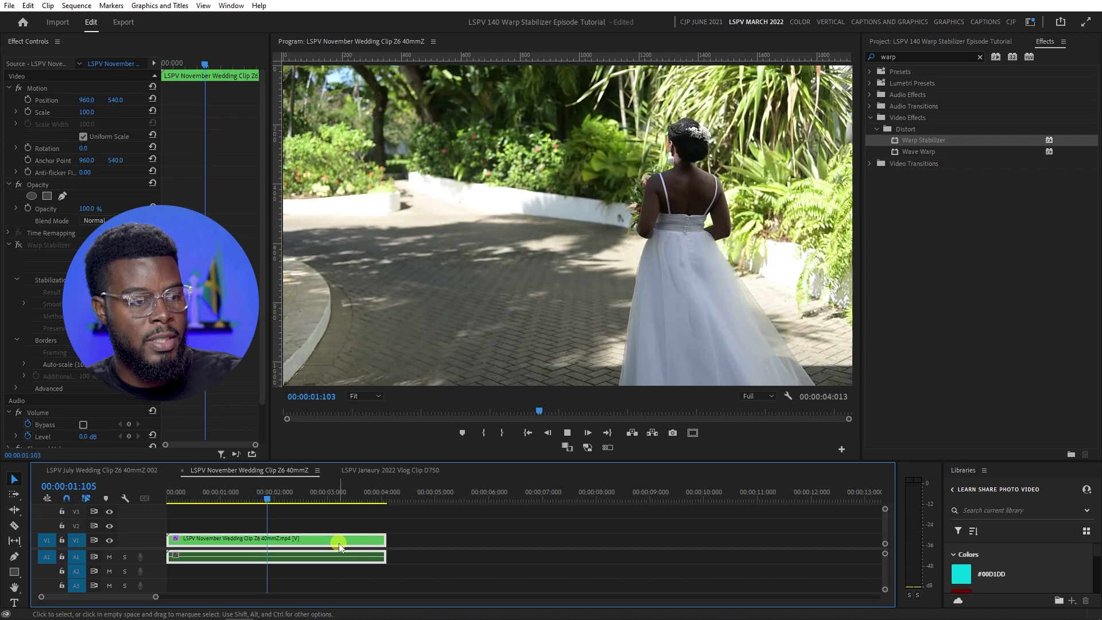
key("space")
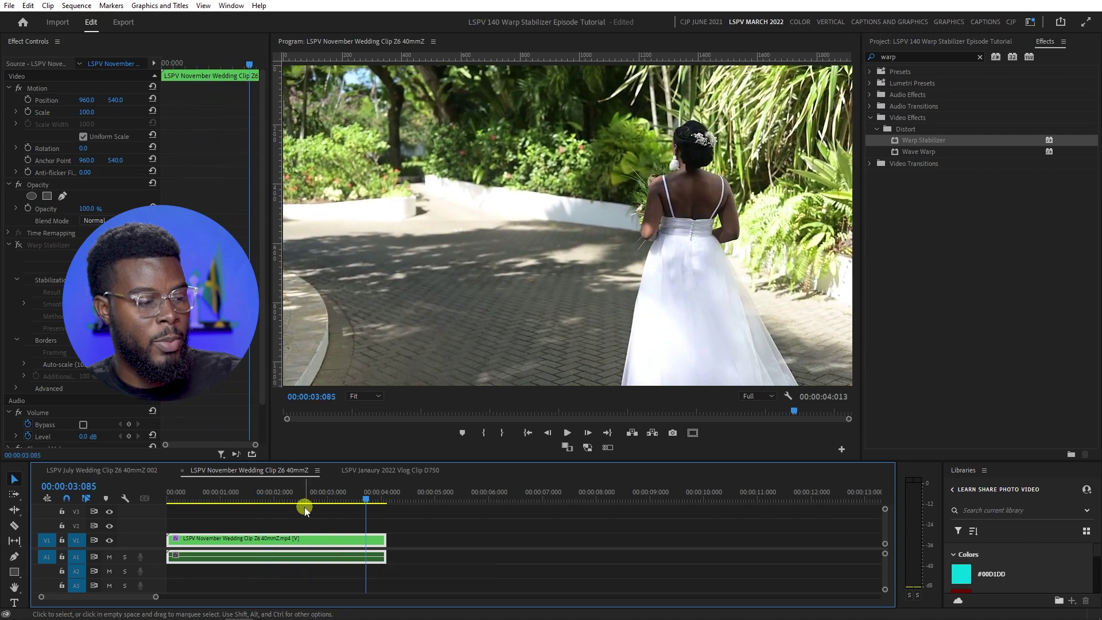
left_click(25, 250)
left_click(167, 497)
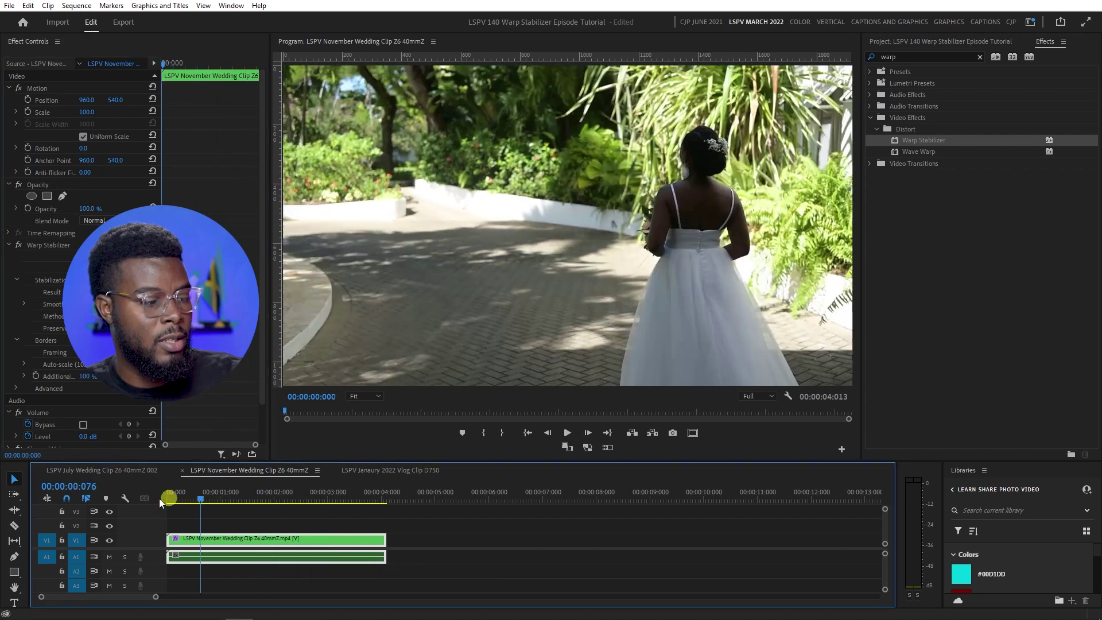
left_click(349, 536)
key("space")
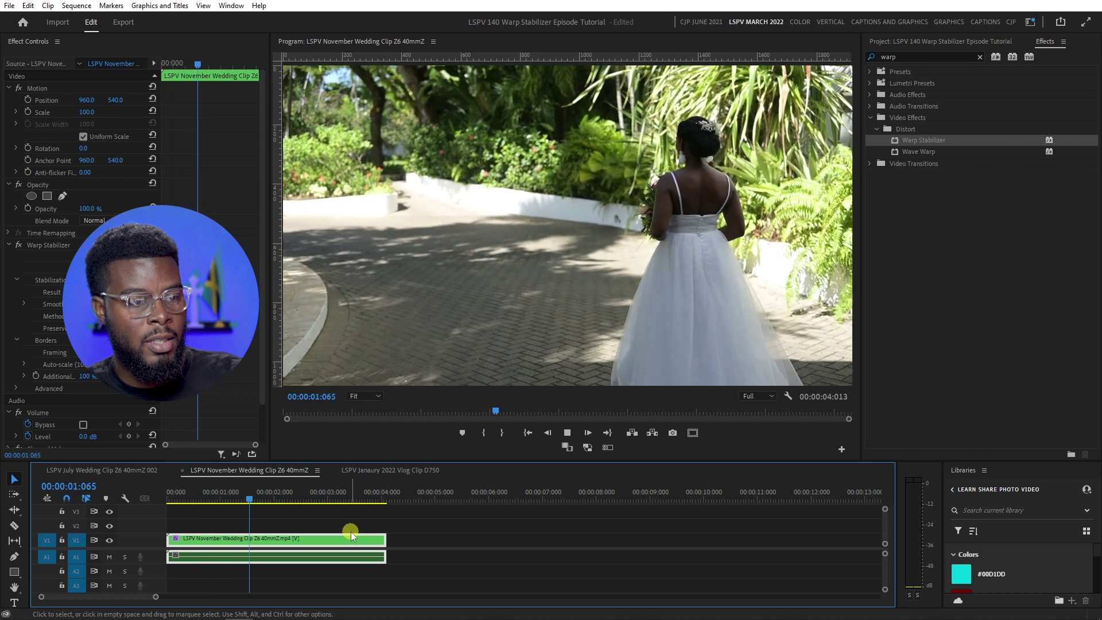
key("space")
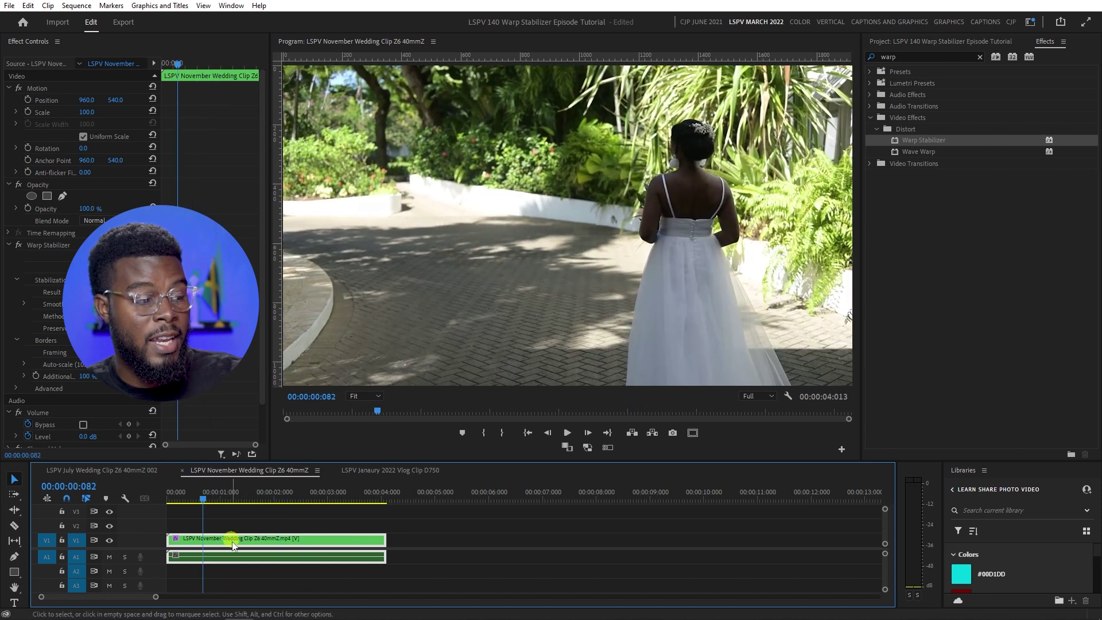